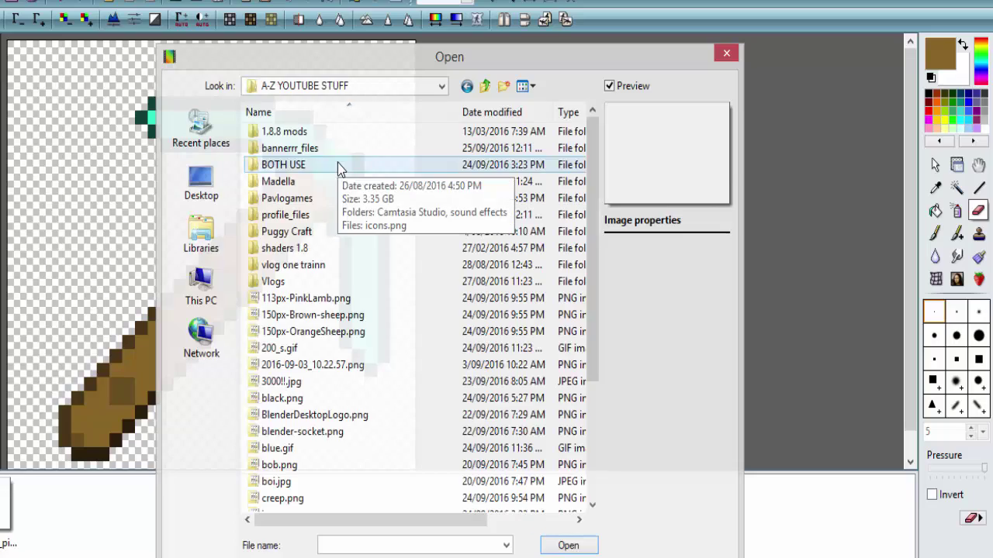
Step: Browse the image folders for a picture to open, going up to the Documents folder
double_click(341, 181)
key("BackSpace")
key("BackSpace")
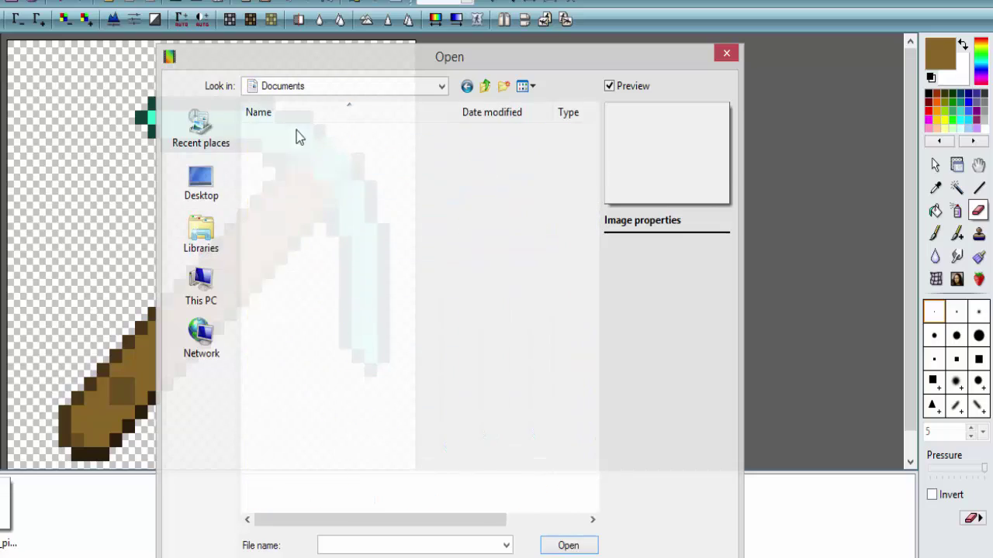
scroll(315, 368, "down", 5)
scroll(259, 381, "up", 2)
scroll(295, 278, "down", 1)
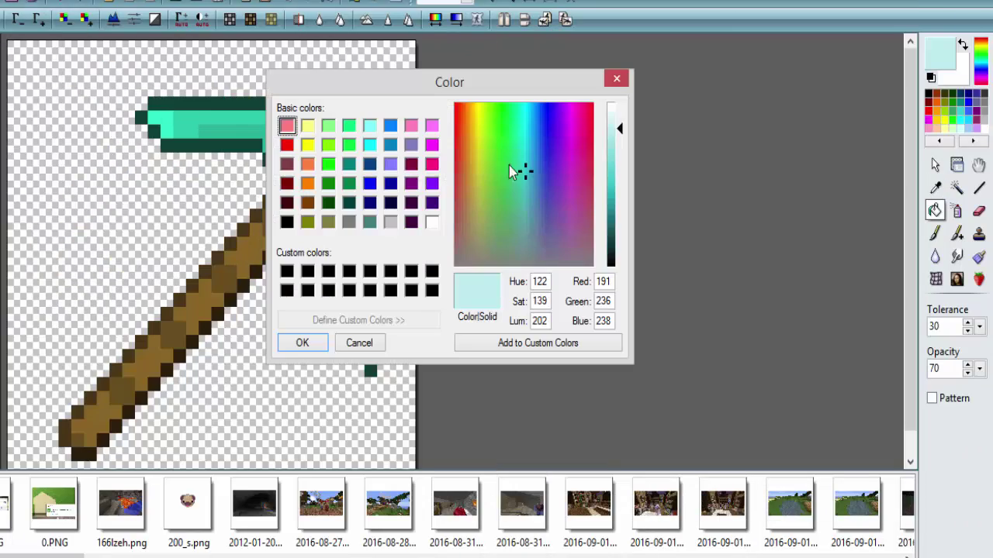
Step: Fill the pickaxe handle's brown interior with light blue and paint slightly darker blue pixels along its centre
left_click_drag(521, 177, 531, 157)
left_click(306, 342)
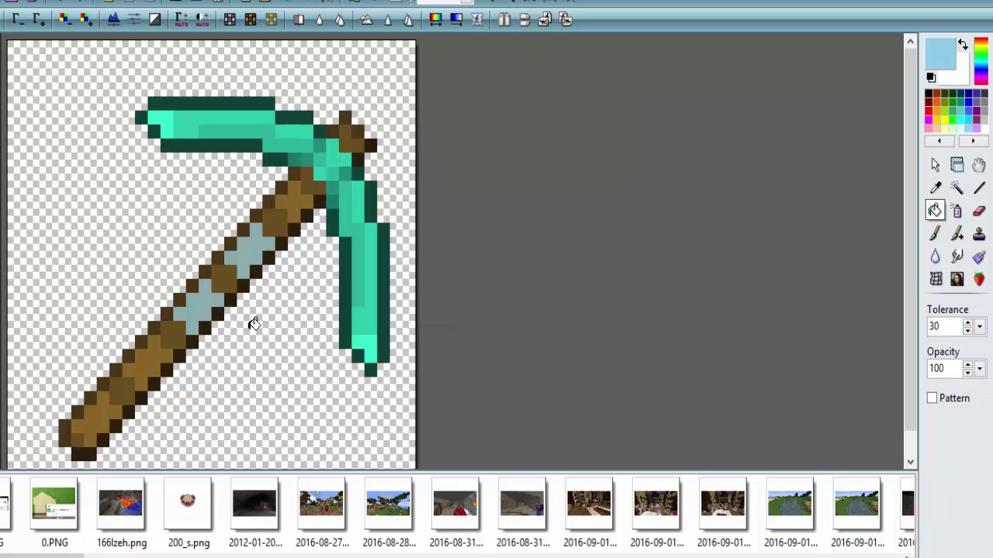
left_click(250, 251)
left_click(198, 306)
left_click(148, 362)
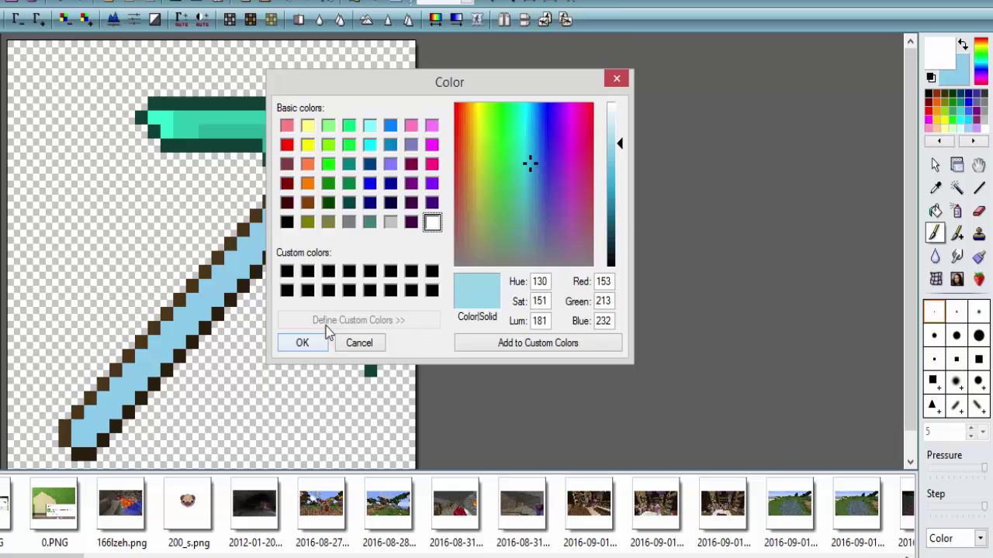
left_click(328, 338)
left_click_drag(86, 423, 141, 371)
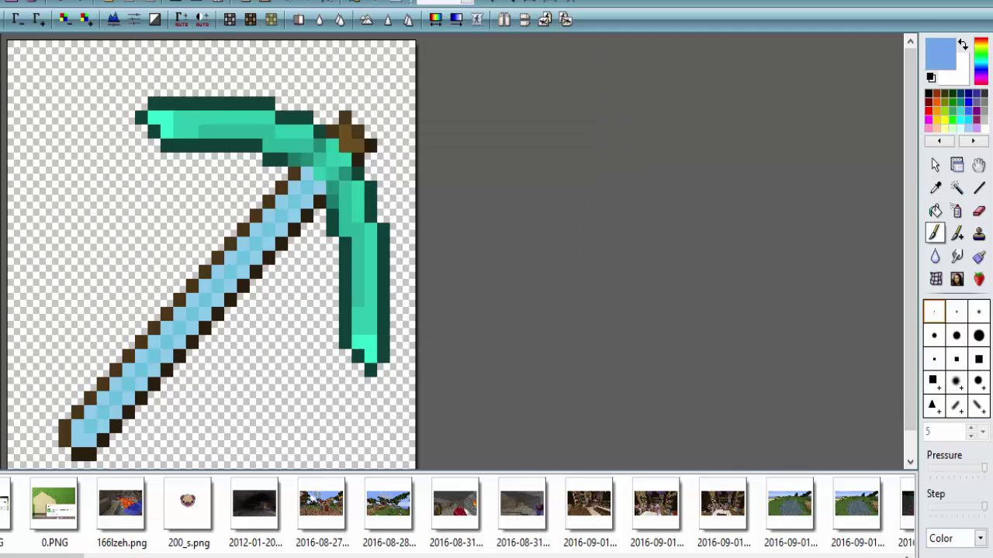
Step: Repaint the handle's dark outline in medium blue and add a square light blue pommel at its lower end
left_click(128, 455)
left_click_drag(124, 423, 64, 468)
scroll(210, 311, "down", 1)
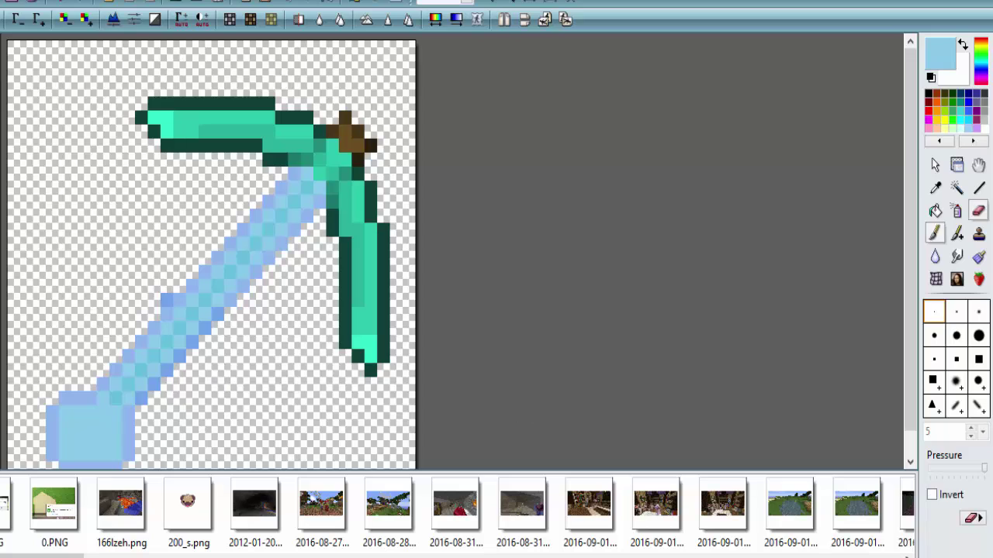
left_click(166, 371, "ctrl")
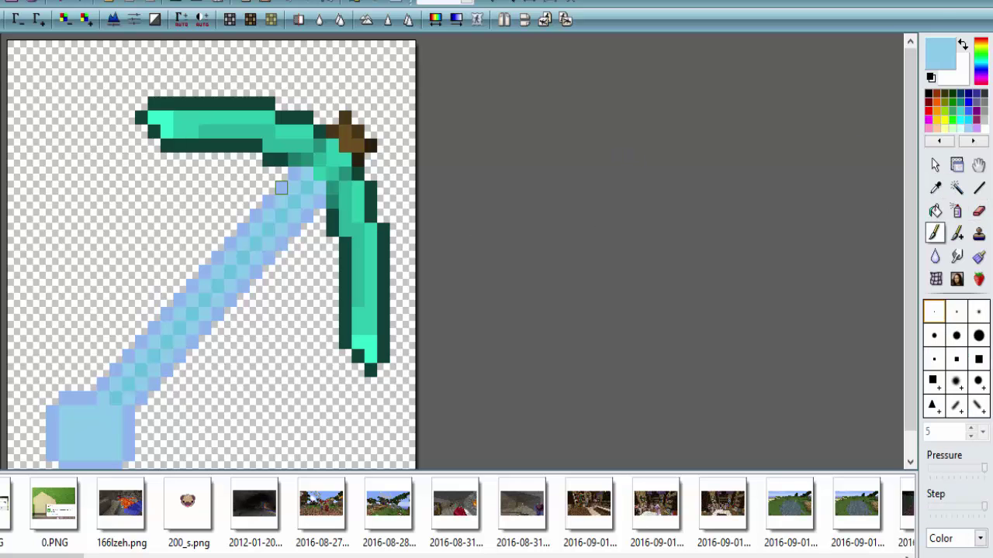
Step: Paint pale blue highlights along the handle's centre and darker blue pixels along its upper inner edge
left_click_drag(141, 370, 116, 399)
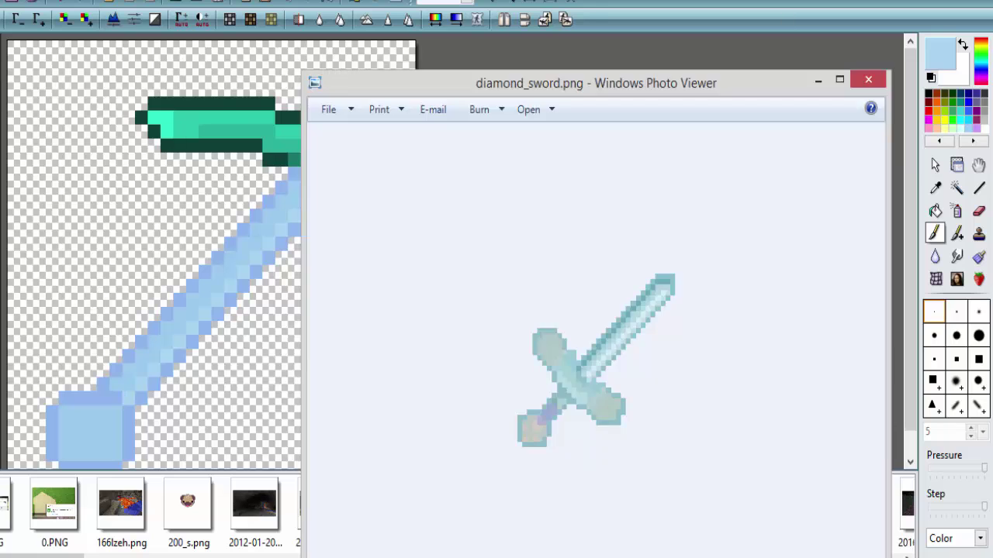
left_click_drag(284, 213, 217, 286)
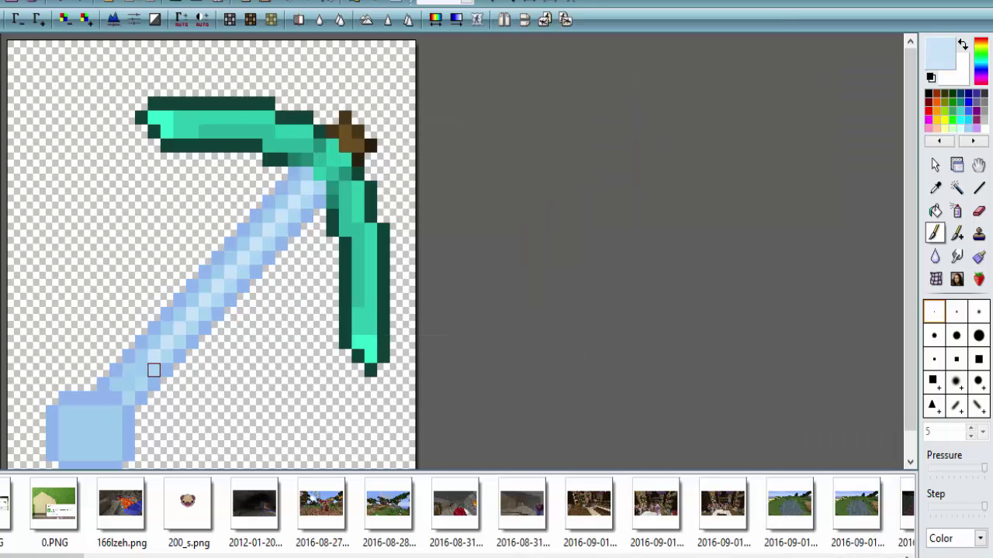
left_click(266, 199, "ctrl")
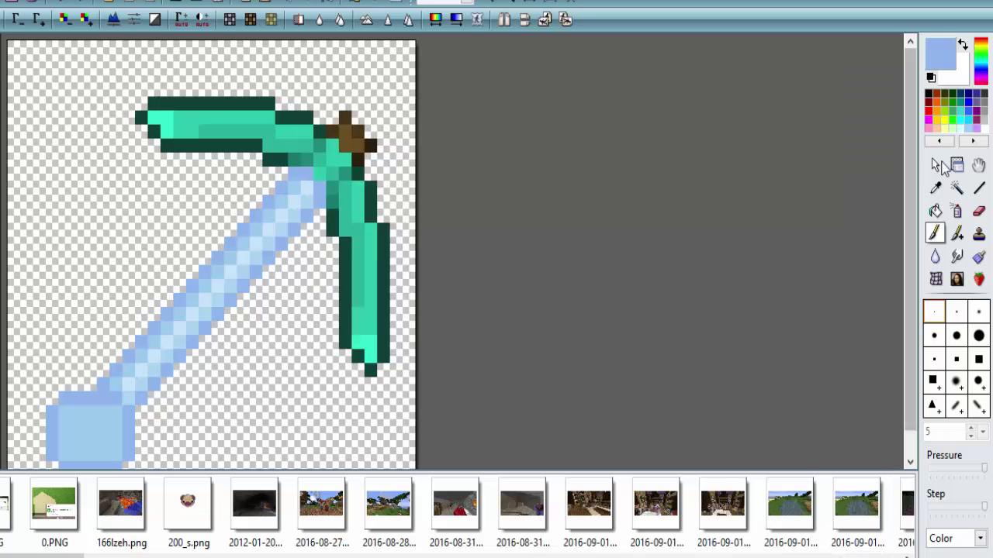
left_click(114, 384, "ctrl")
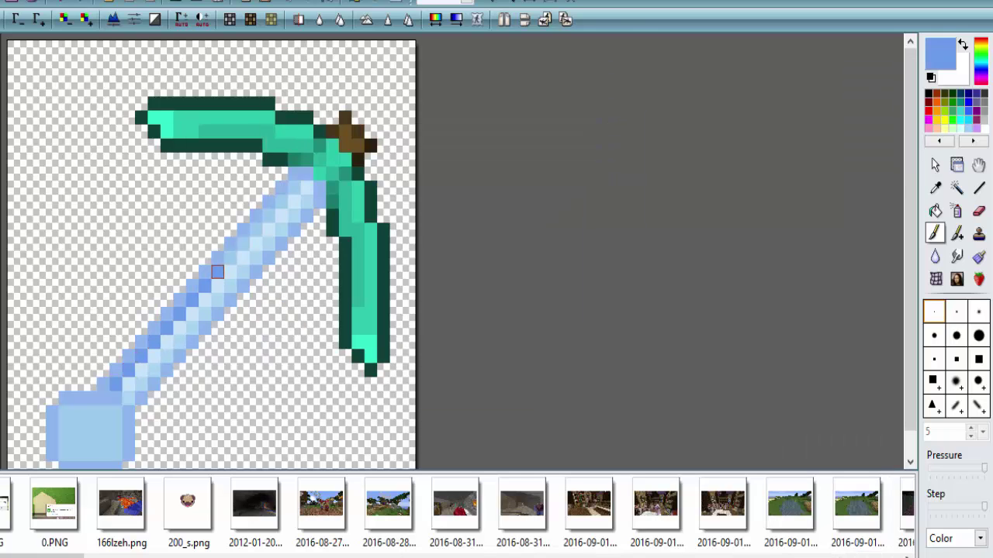
key("ctrl+z")
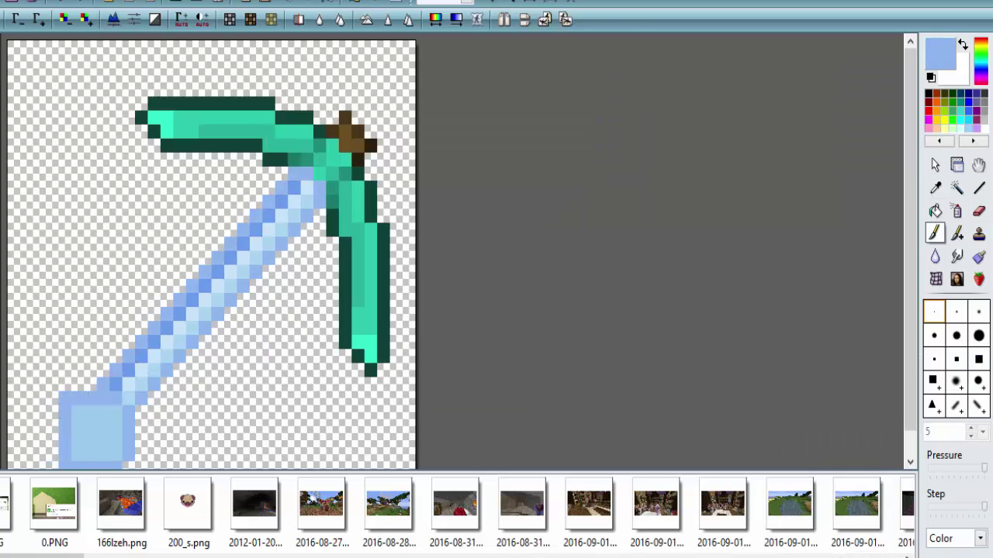
Step: Replace the square pommel with a straight handle end, continuing the handle's outline, dark blue edge and pale highlights
key("e")
key("ctrl+z")
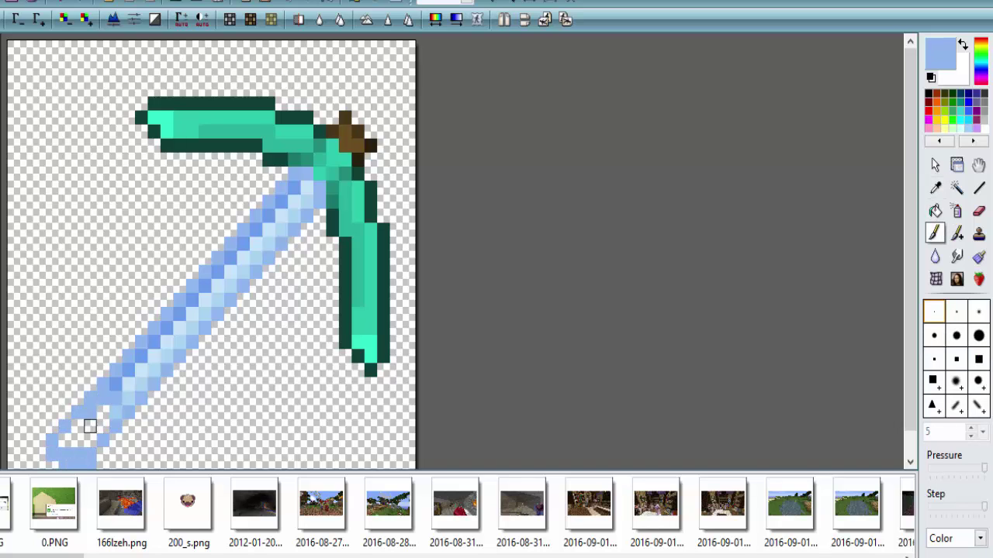
left_click(210, 299, "ctrl")
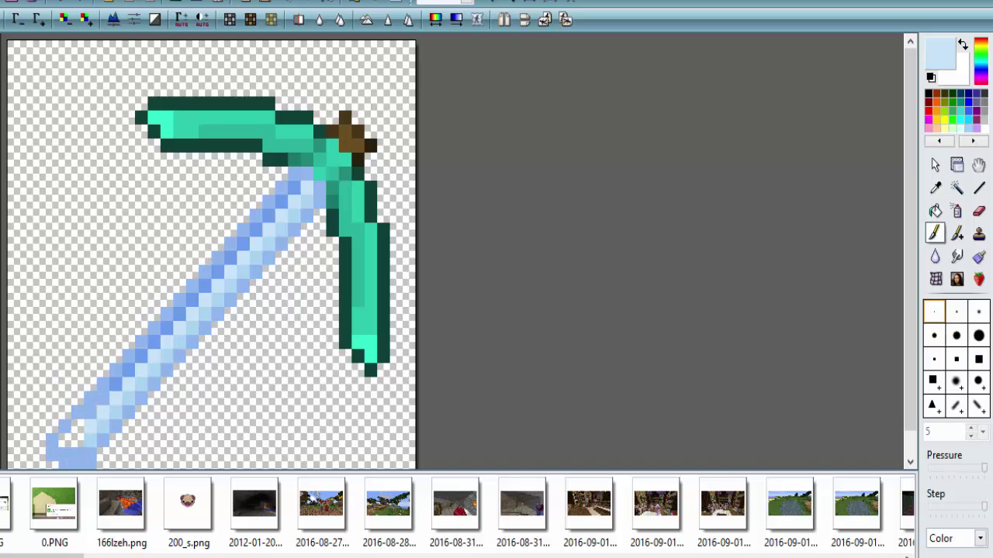
left_click(70, 446, "ctrl")
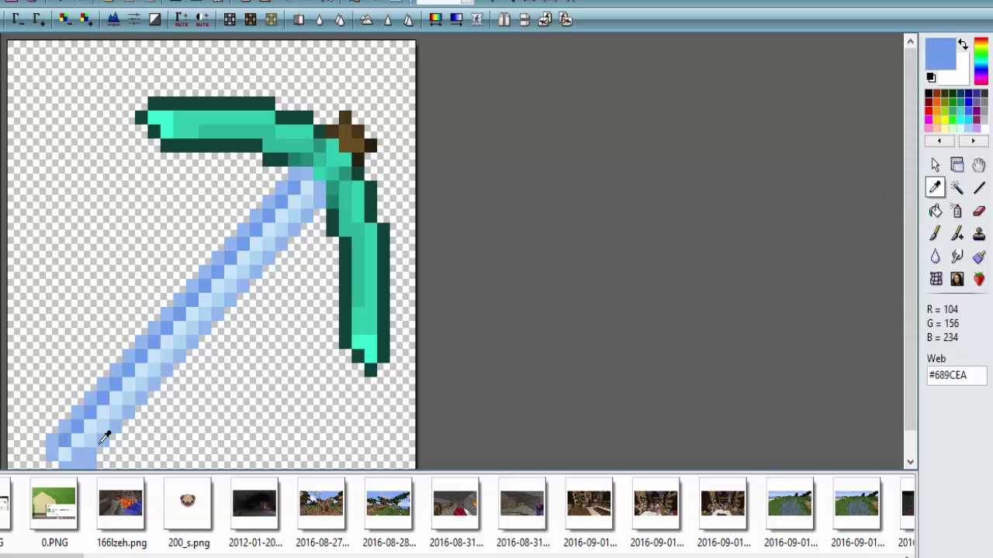
left_click(140, 398, "ctrl")
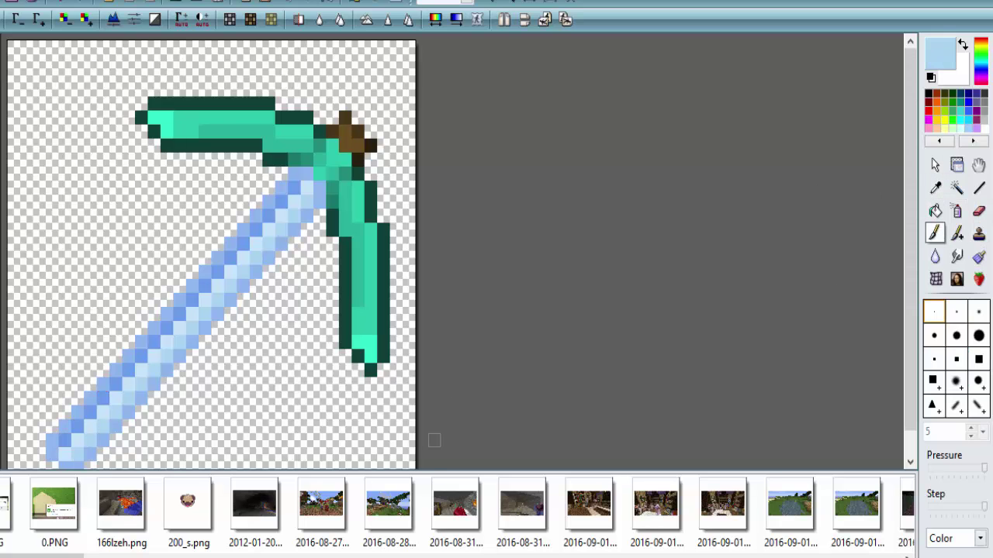
Step: Fill the green interior areas of the pickaxe head with shades of blue at 80 opacity and tolerance 12
left_click(935, 210)
left_click(256, 230, "ctrl")
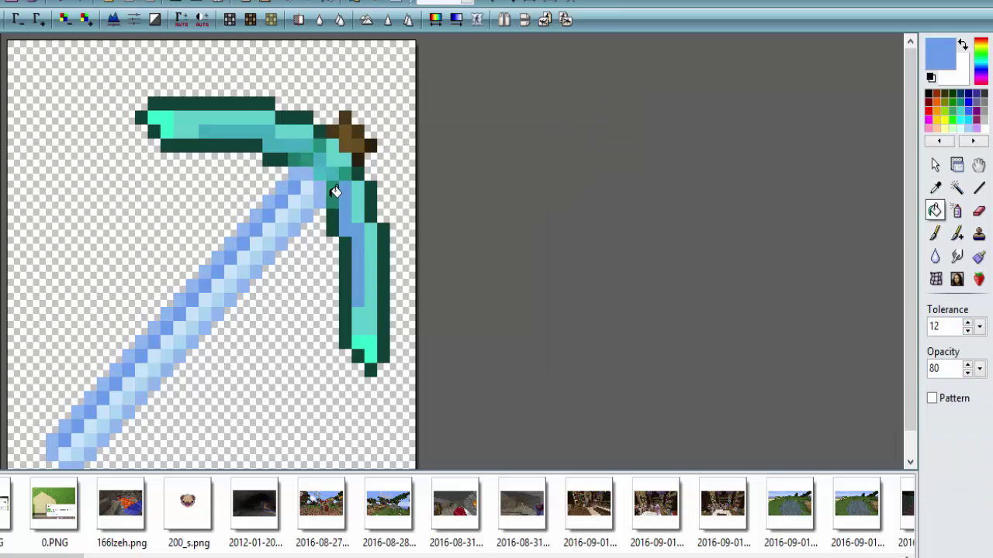
left_click(610, 155)
key("Return")
left_click(261, 133)
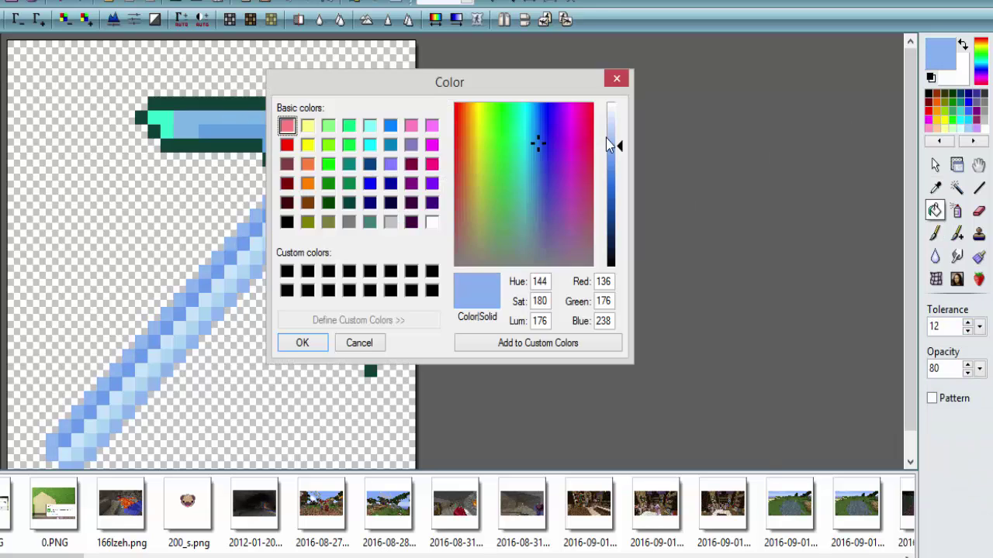
key("Return")
Step: Repaint the brown handle tip above the pickaxe head with the brush in matching blue shades
left_click(934, 233)
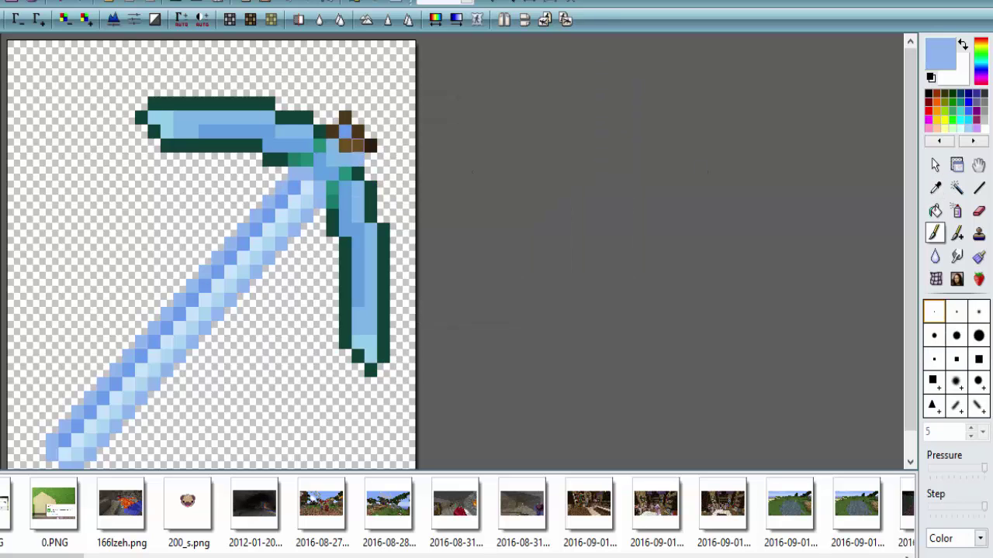
left_click_drag(345, 118, 371, 145)
left_click(341, 145)
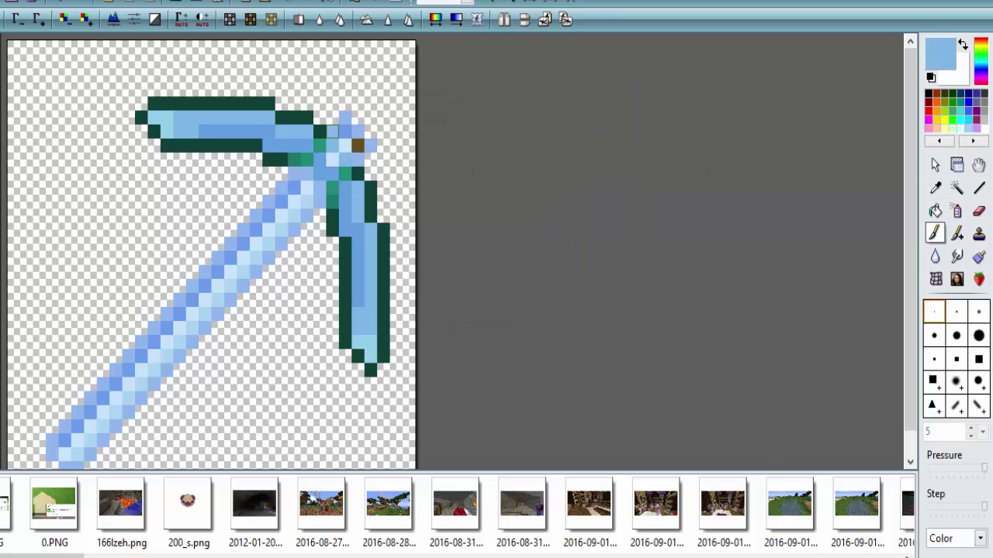
left_click(935, 209)
left_click(383, 255)
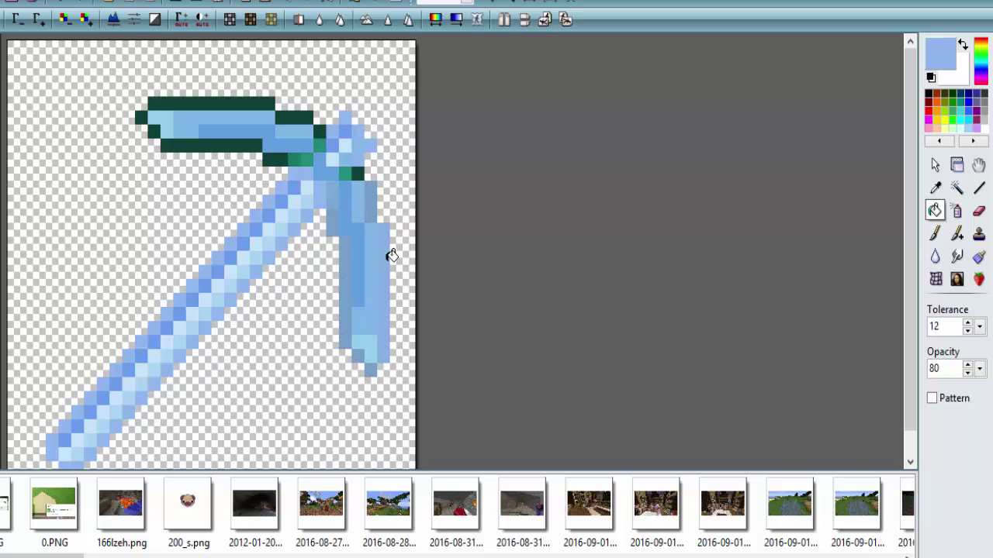
key("ctrl+z")
Step: Fill the broad interior areas of the pickaxe head with pale blue at 100 opacity
left_click(934, 187)
left_click(935, 209)
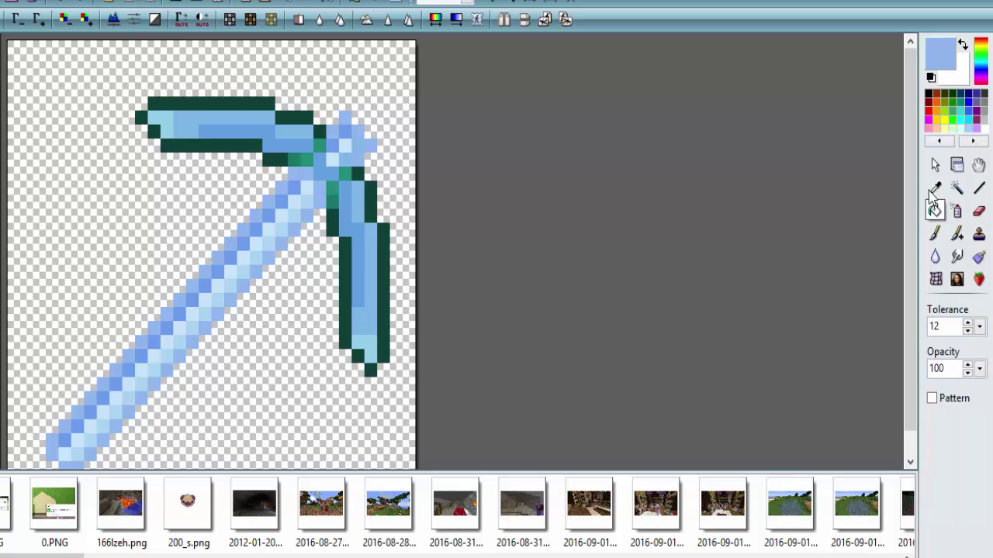
left_click(235, 126)
Step: Fill the pickaxe head's dark green outline with the handle's outline blue, #8FB6EF, and tint the remaining green joint pixels
left_click(345, 194, "ctrl")
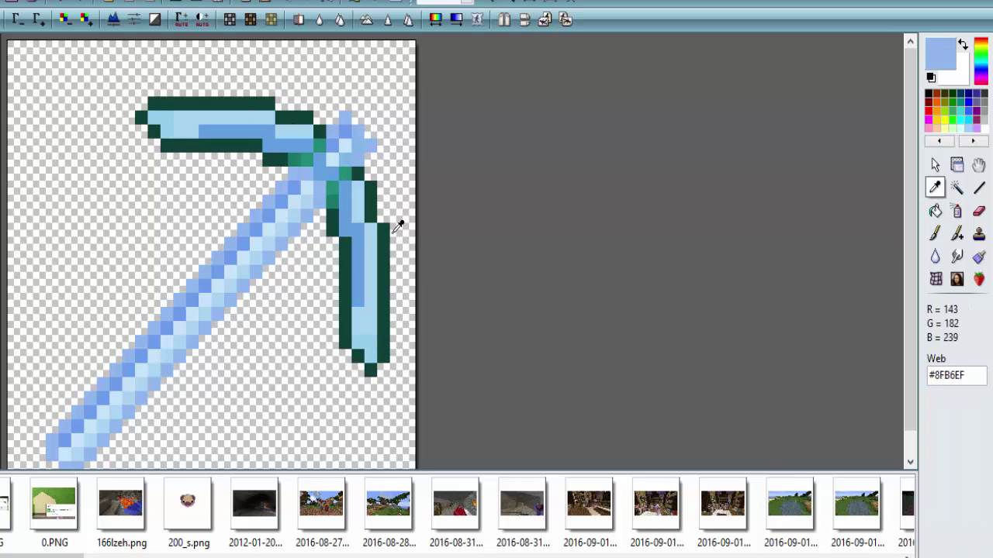
left_click(371, 194)
left_click(335, 185)
left_click(297, 111)
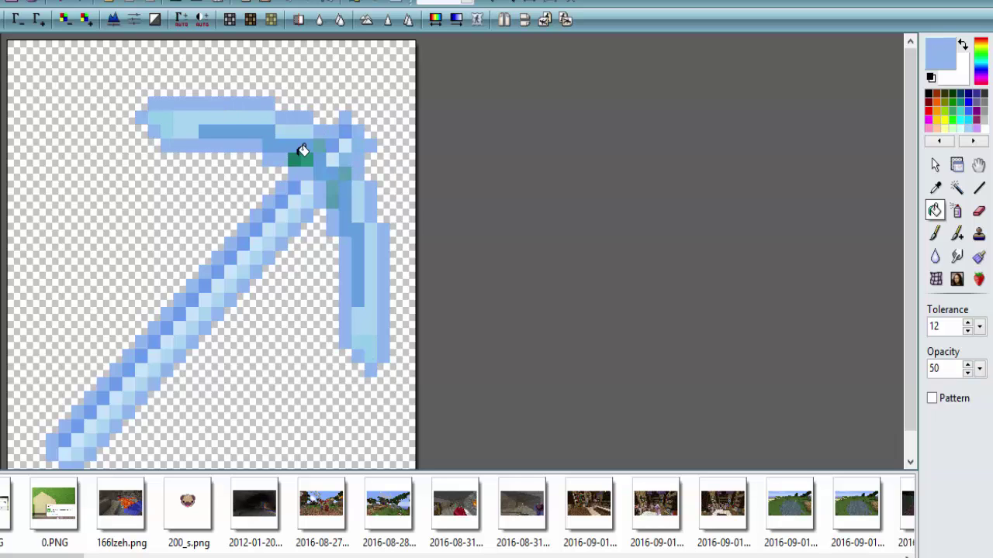
left_click(331, 152)
Step: Choose a lighter shade of the outline blue for the paintbrush
key("b")
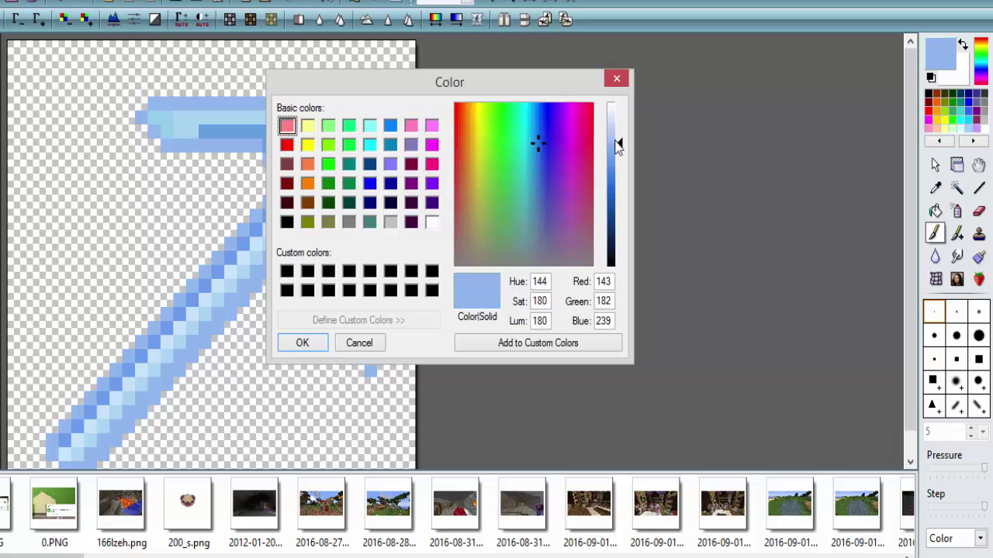
left_click_drag(618, 148, 618, 128)
key("Return")
key("Return")
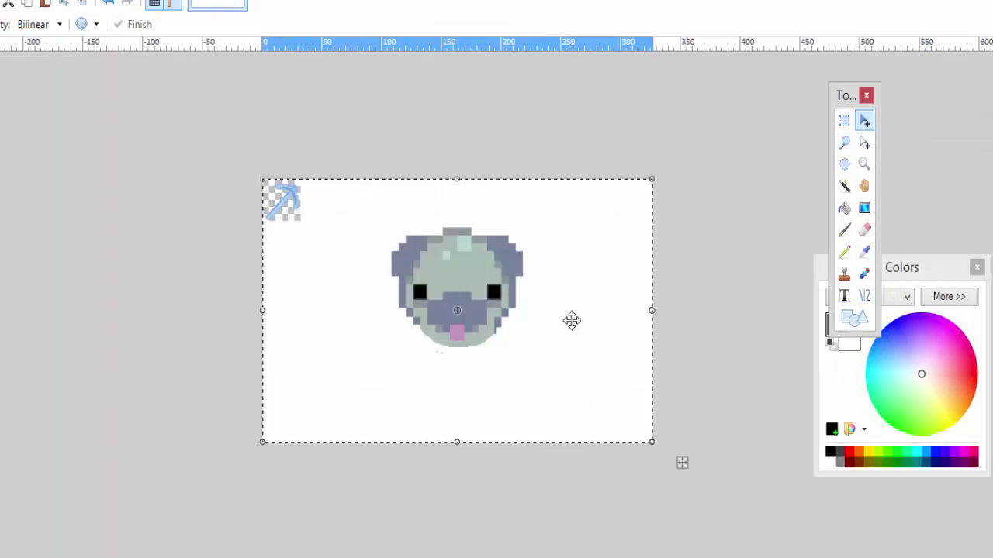
Step: Switch to Paint.NET and shrink, rotate and position the pug face where the pickaxe head meets the handle
left_click_drag(651, 179, 355, 386)
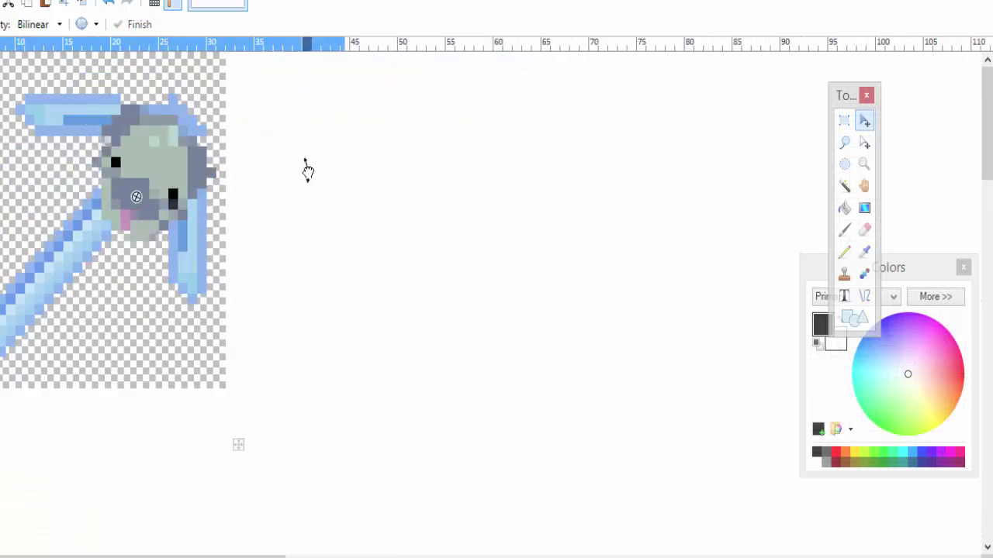
left_click_drag(306, 168, 226, 145)
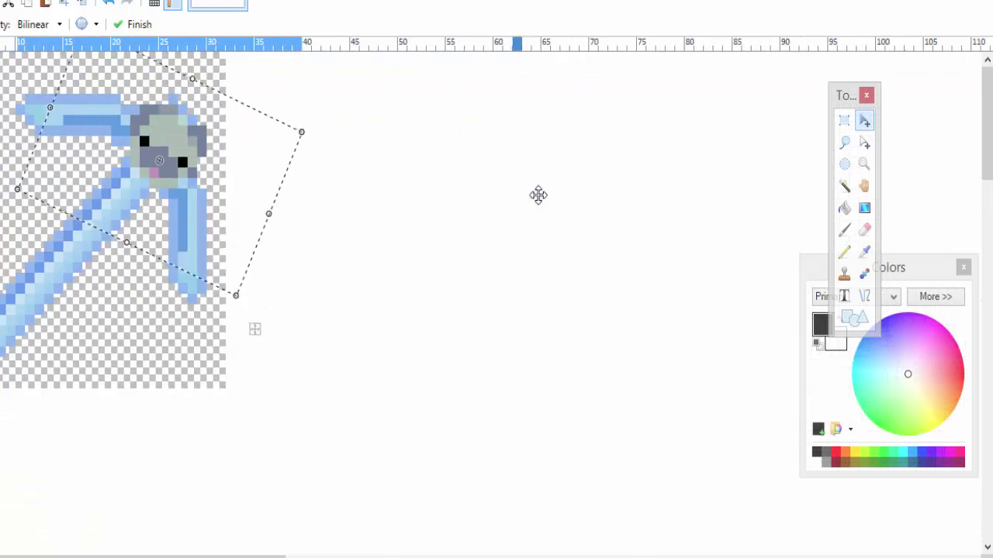
scroll(536, 194, "up", 3)
scroll(572, 373, "down", 3)
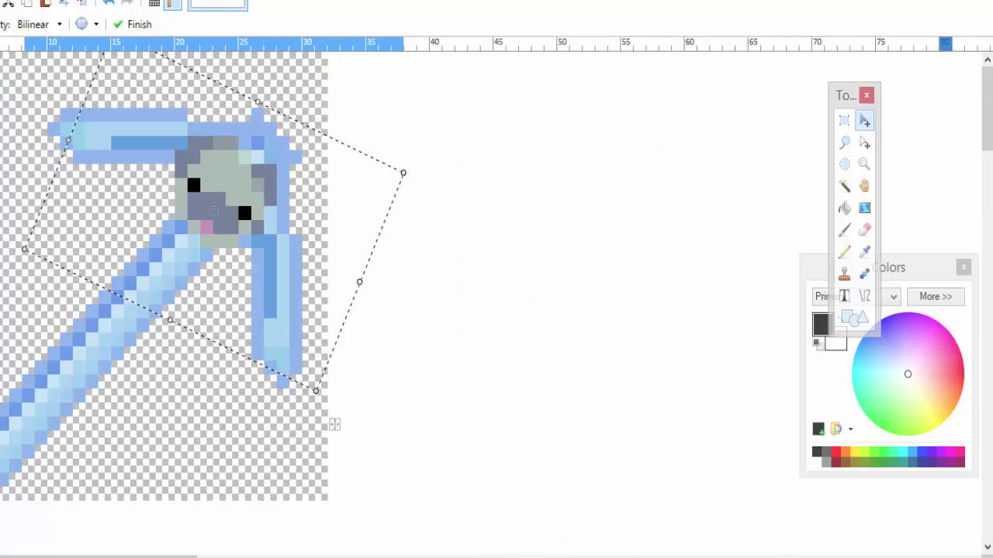
left_click_drag(253, 183, 225, 289)
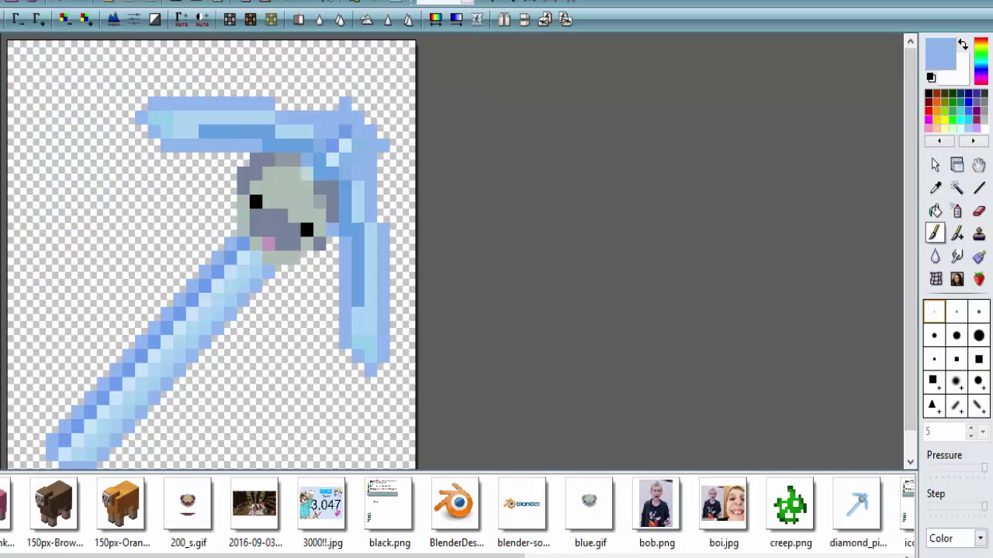
Step: Switch back to PhotoFiltre, outline the pug face in blue, and touch up its grey fur pixels
left_click(280, 160, "ctrl")
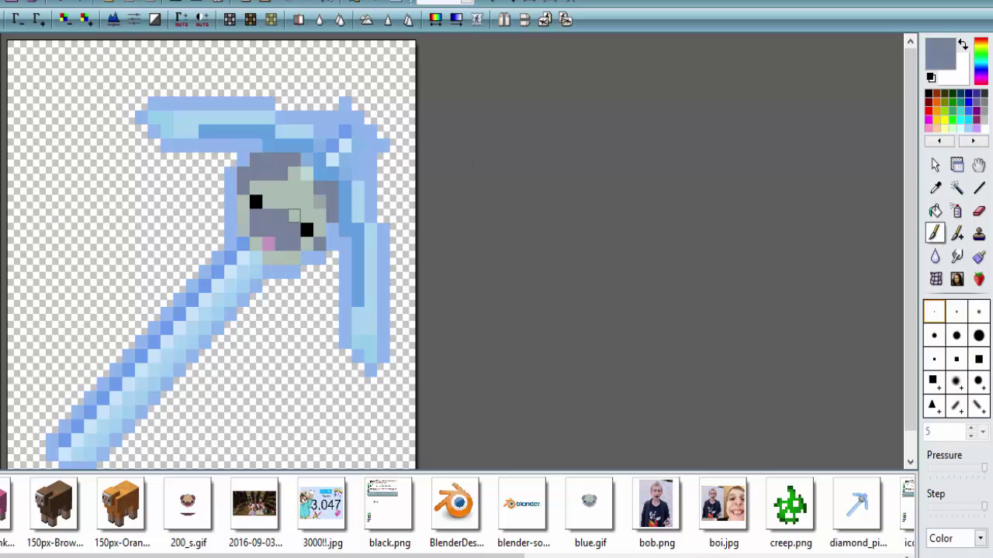
left_click(349, 186, "ctrl")
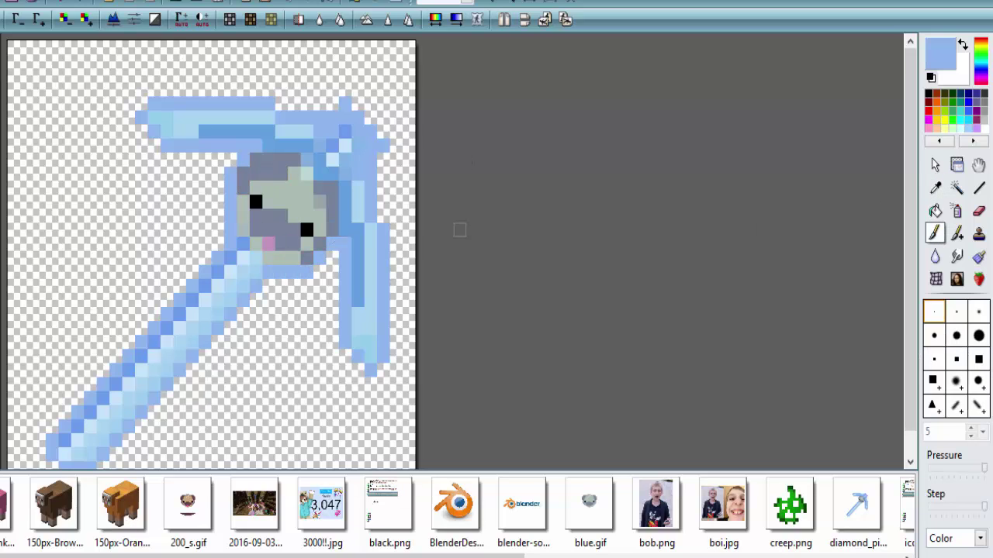
key("e")
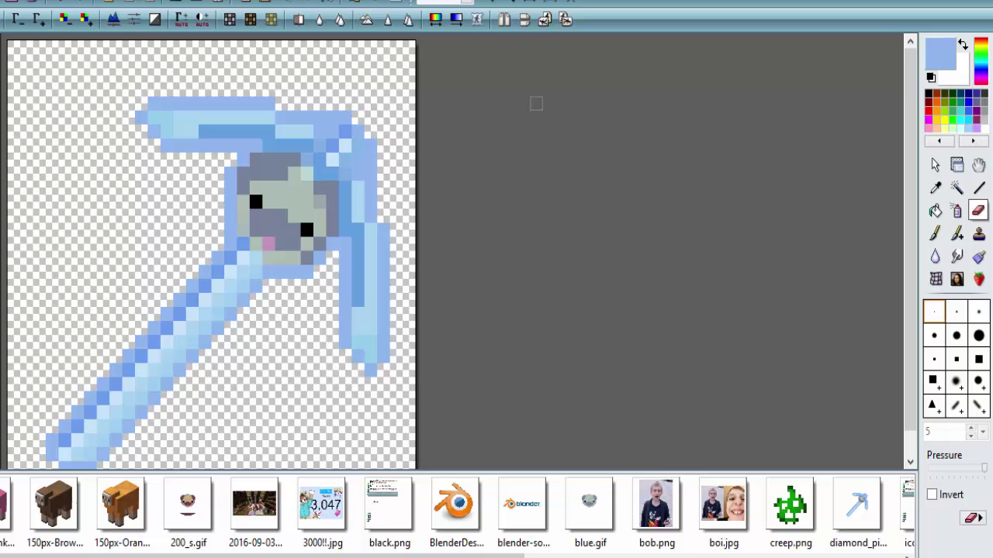
Step: Thicken the inner sides of both pickaxe blades with a blue outline and pale blue fill
key("b")
left_click_drag(333, 272, 357, 370)
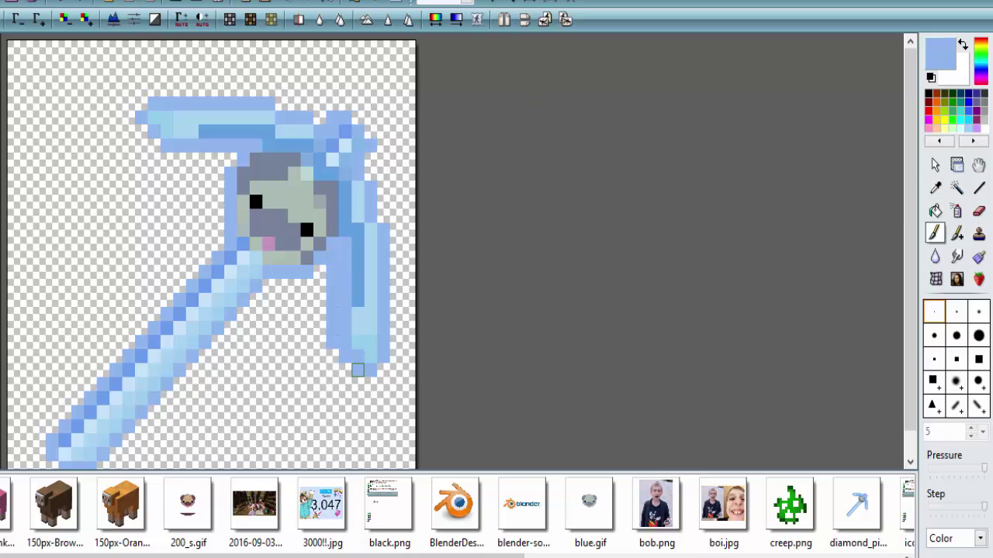
left_click(357, 174, "ctrl")
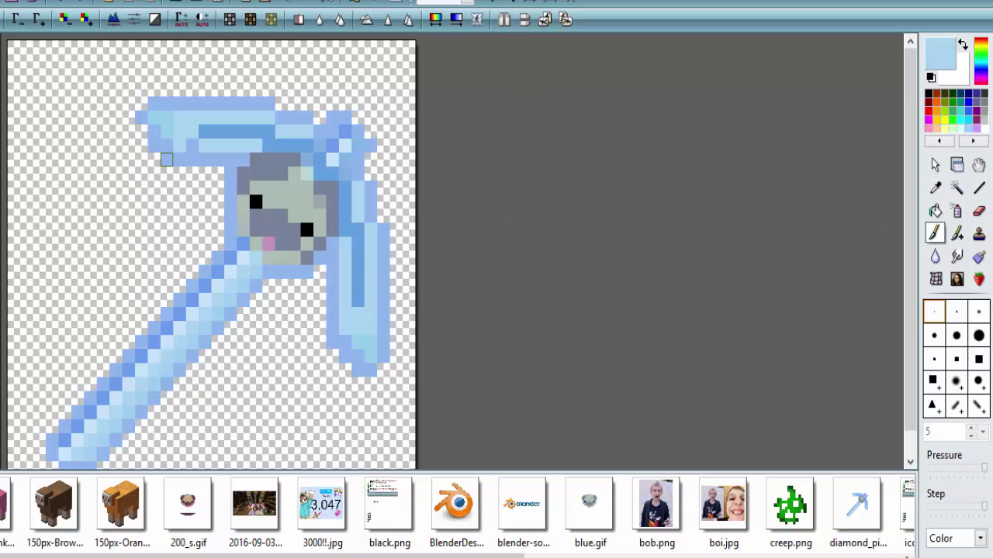
Step: Fill the darker stripes in both blades with a lighter blue and extend the blue outline at the pug face's corners
key("f")
left_click(345, 186)
key("b")
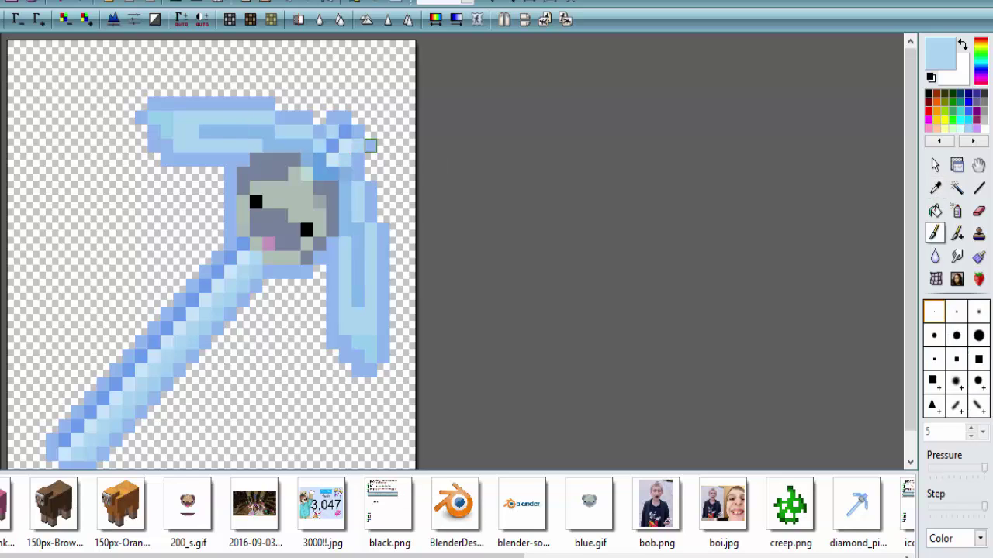
left_click(241, 163, "ctrl")
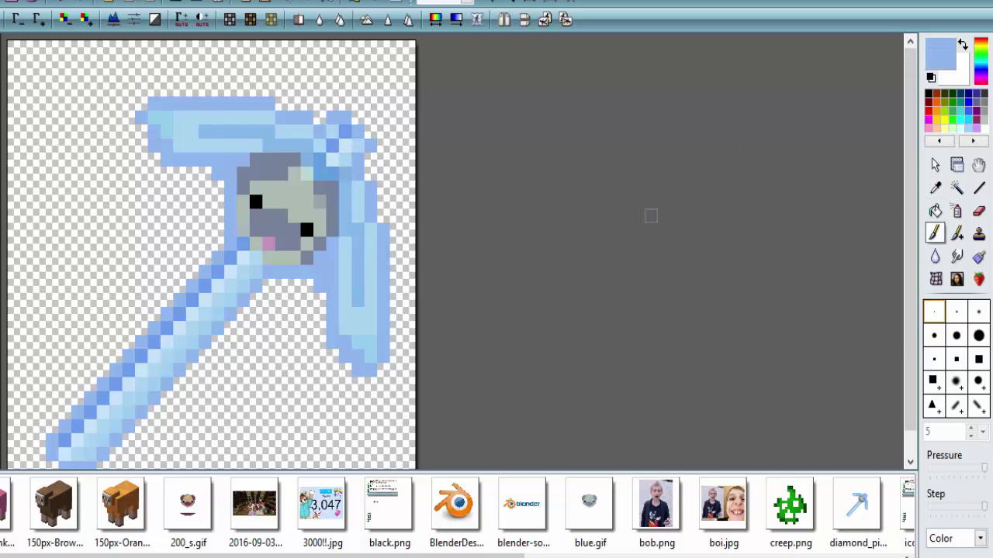
left_click(356, 272, "ctrl")
key("f")
left_click(151, 146, "ctrl")
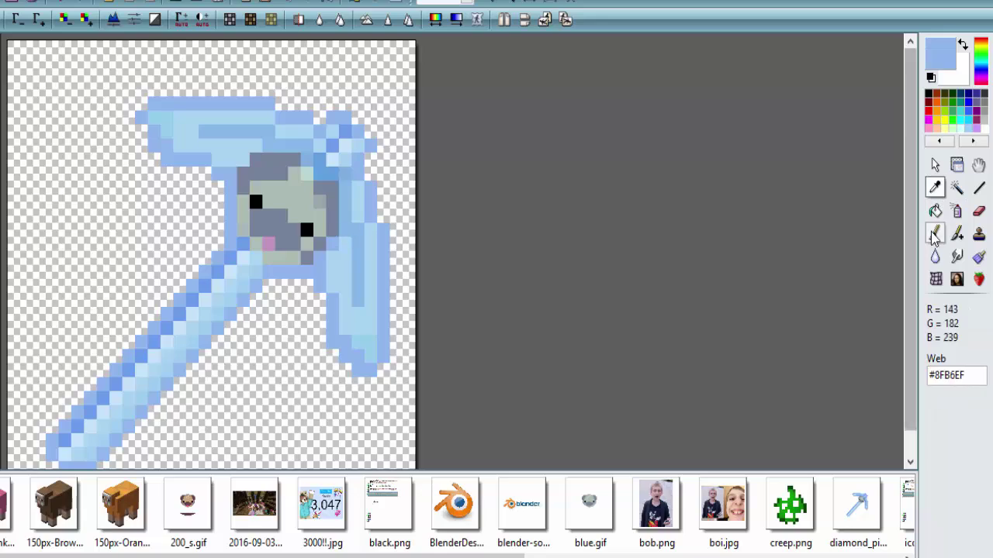
key("b")
Step: Save the blue pickaxe texture and check diamond_pickaxe.png in the A-Z YOUTUBE STUFF folder
key("ctrl+s")
key("Return")
left_click(178, 520)
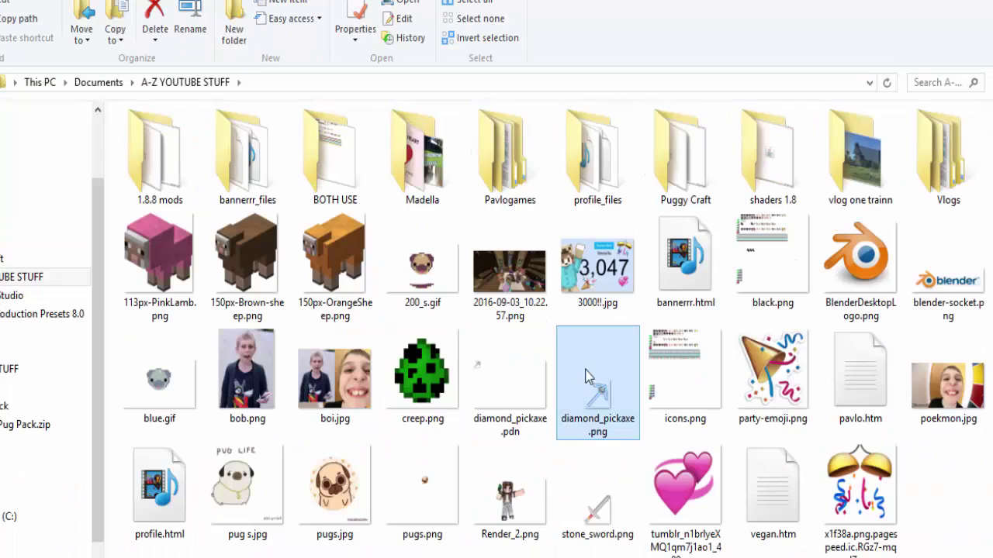
key("alt+Tab")
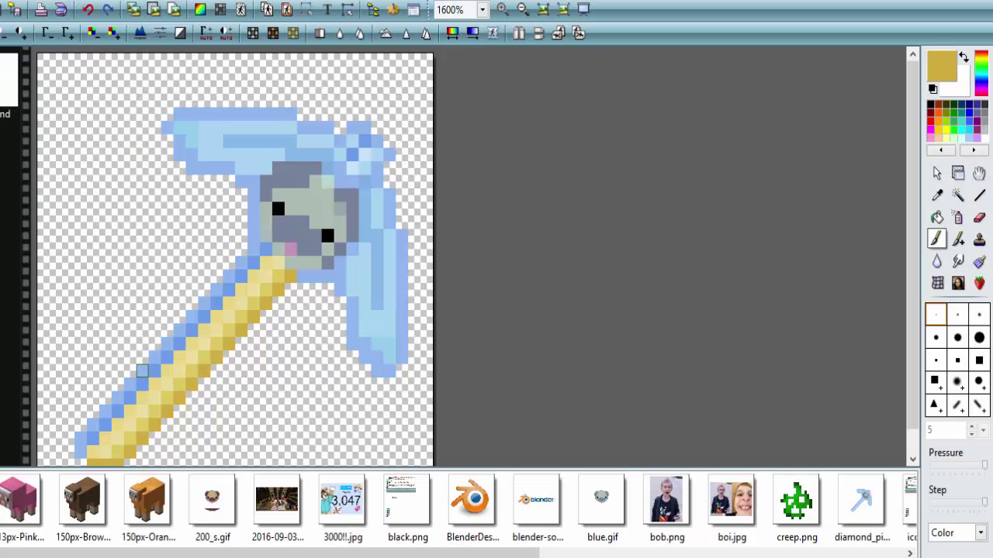
Step: Recolour the handle's outline in pale yellow and start its blue centre line in a darker gold
left_click(942, 66)
key("Return")
left_click(942, 66)
left_click_drag(626, 178, 626, 166)
key("Return")
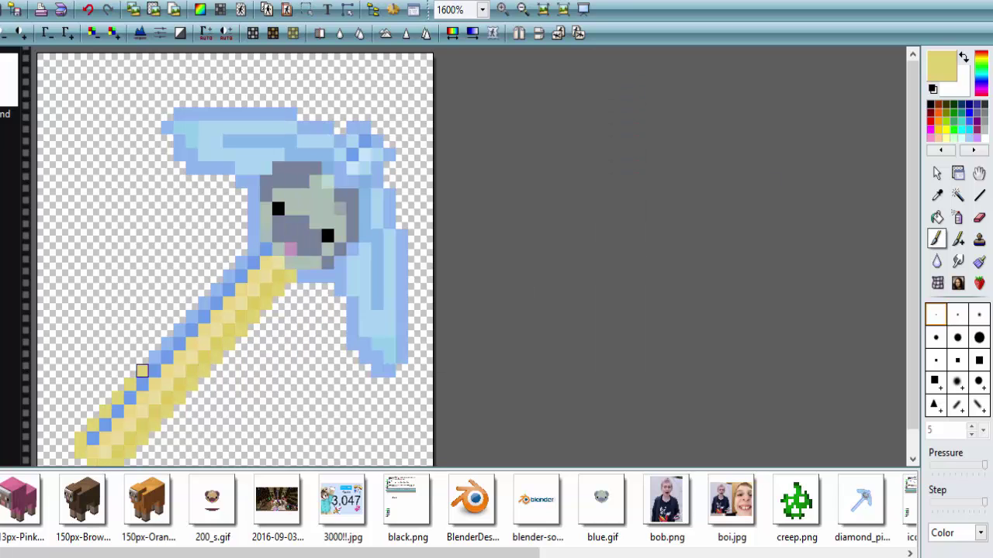
left_click(941, 65)
left_click(492, 172)
key("Return")
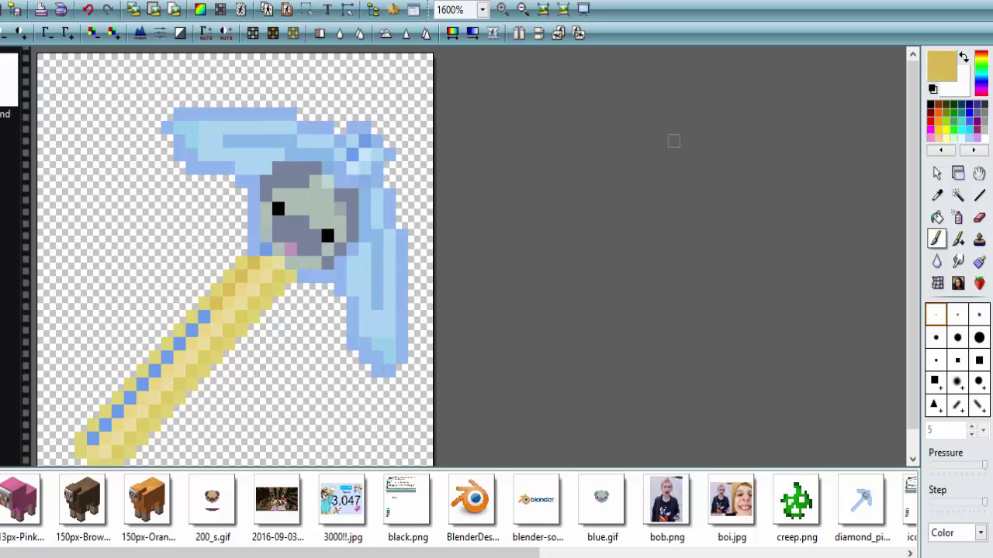
Step: Recolour the pickaxe head's outline in pale yellow and tint the pug face yellow with the fill tool at 50 opacity
left_click(946, 116)
left_click(937, 218)
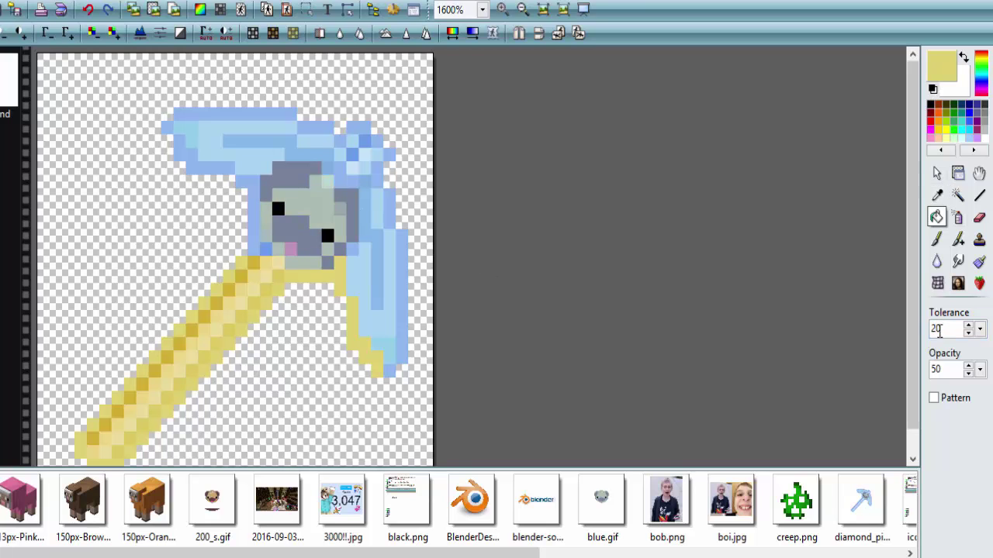
left_click(269, 233)
left_click(937, 239)
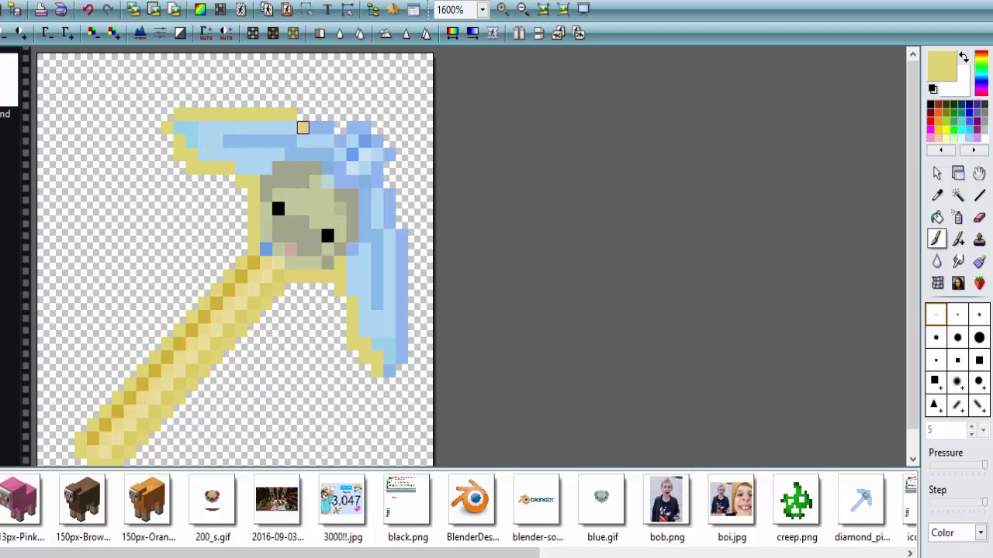
left_click_drag(302, 127, 411, 222)
Step: Recolour the inner stripes of both blades in dark yellow and the end of the upper blade in pale yellow
left_click(326, 346)
left_click_drag(377, 308, 377, 273)
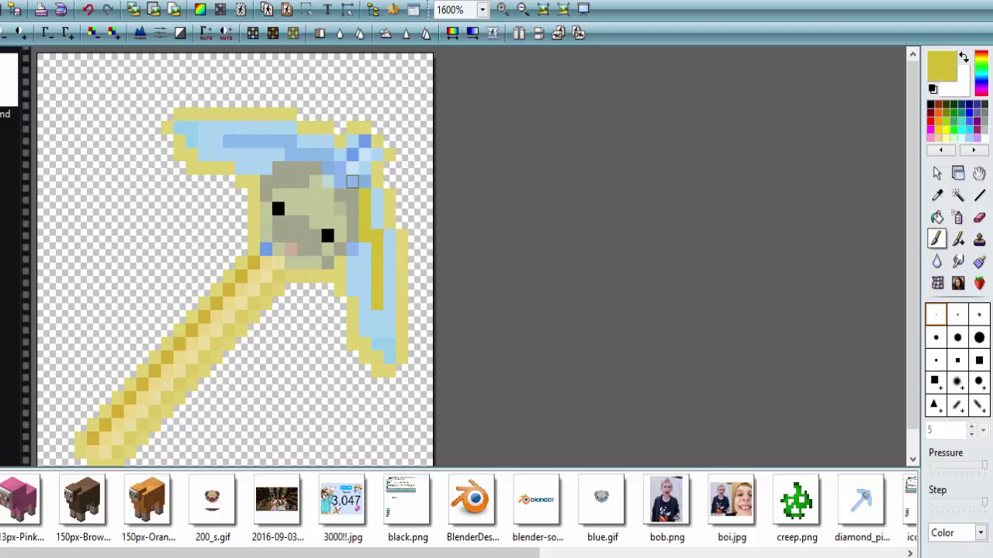
left_click(326, 346)
left_click(186, 133)
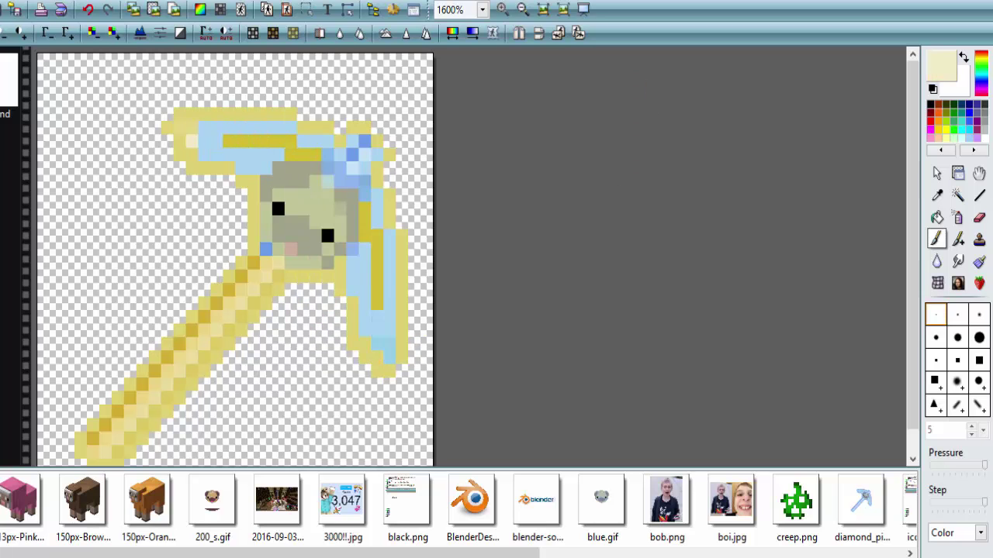
Step: Fill the remaining blue areas of both blades with pale cream yellow at tolerance 30 and opacity 100
left_click_drag(385, 357, 377, 343)
left_click(937, 217)
left_click(377, 305)
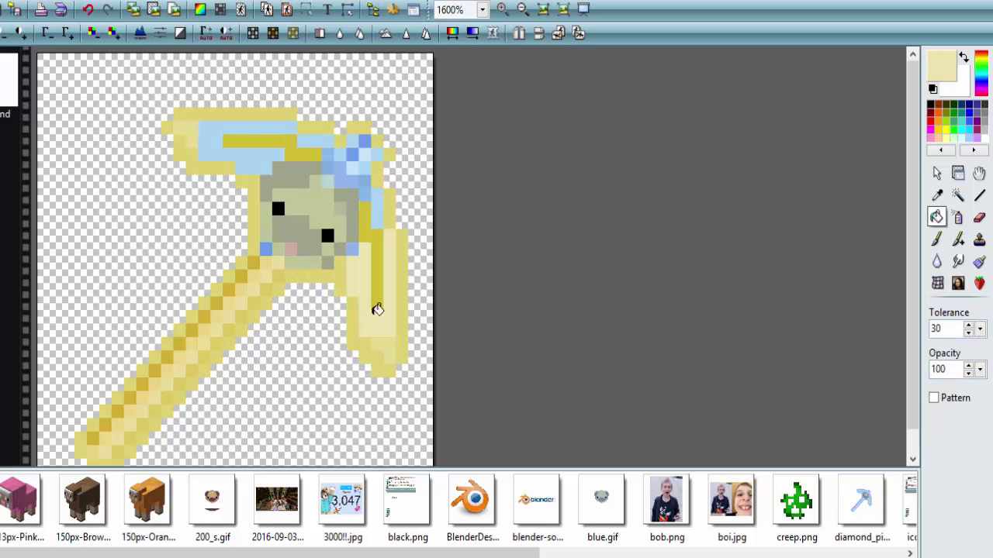
left_click(377, 210)
left_click(317, 141)
Step: Recolour the blue pixels at the pickaxe's tip in cream yellow with a gold line continuing the handle
left_click(937, 239)
left_click(937, 217)
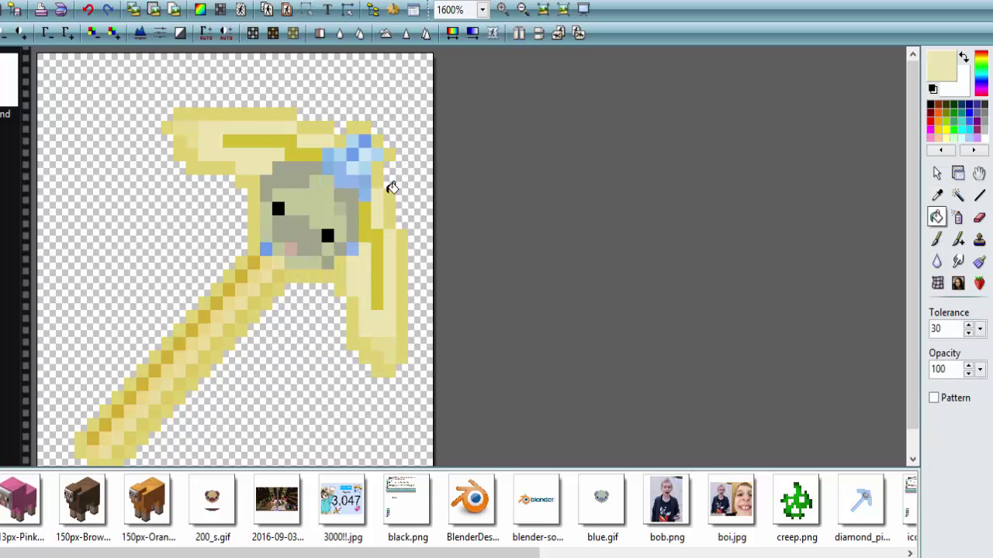
left_click(937, 238)
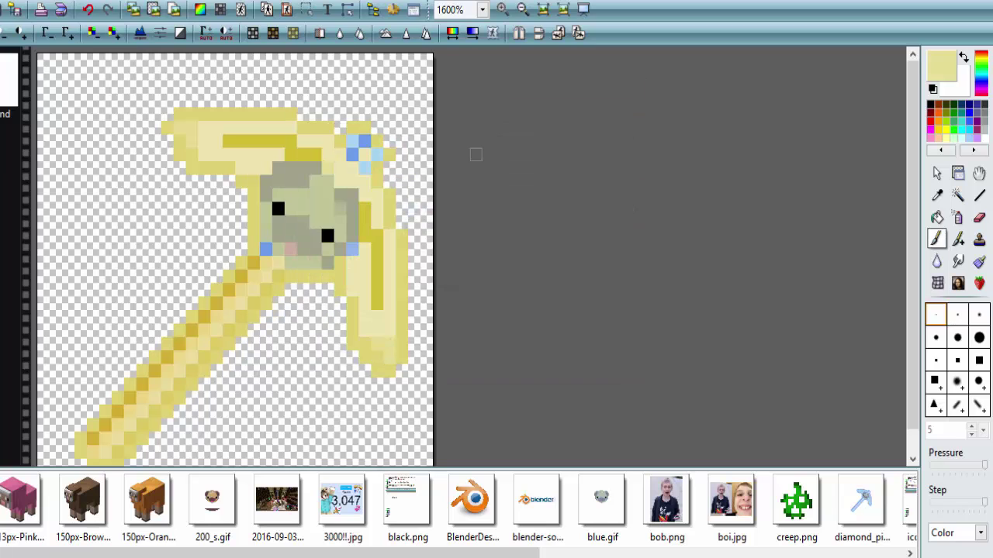
left_click(340, 142)
left_click_drag(363, 141, 377, 156)
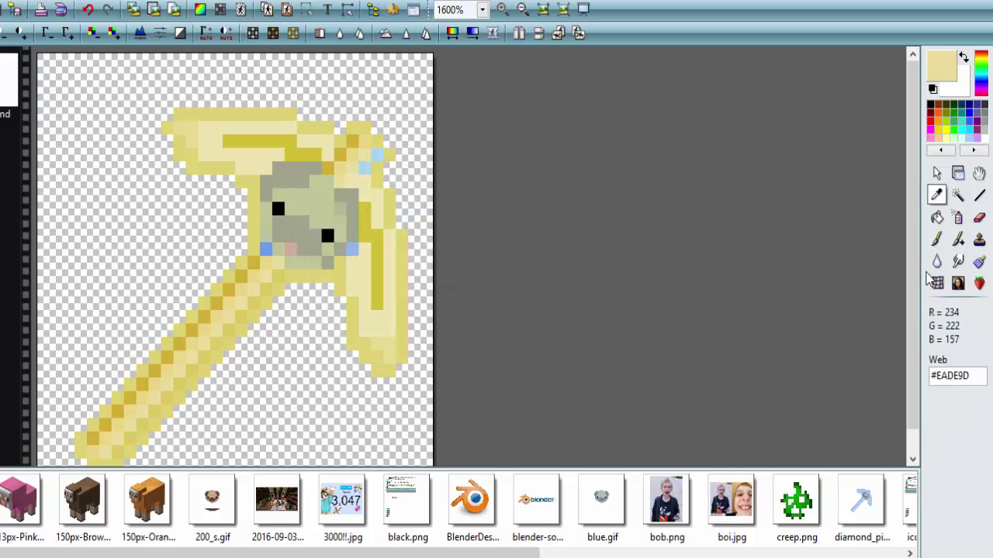
left_click(256, 264, "ctrl")
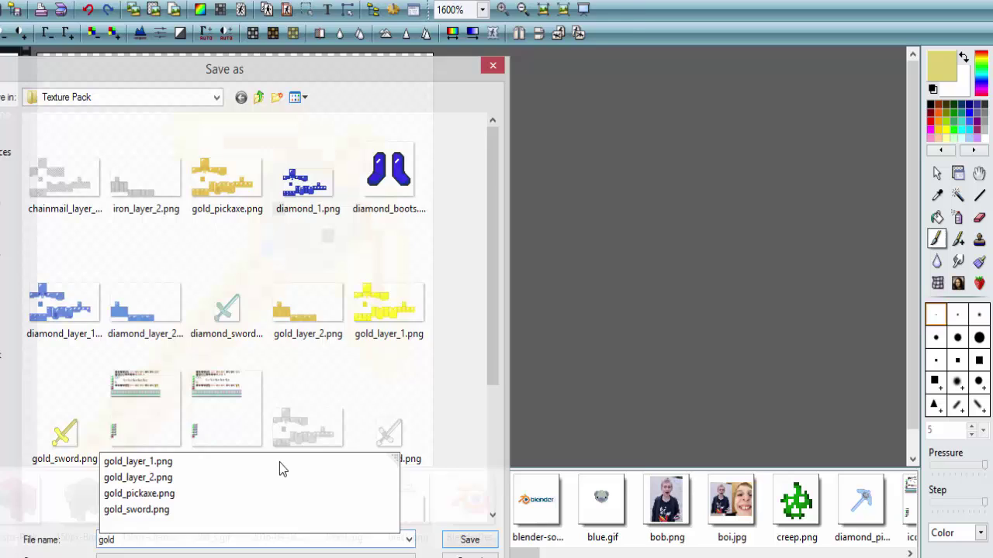
Step: Rename the existing gold_pickaxe.png in the Texture Pack folder and save the yellow texture as gold_pickaxe
type("_pi")
left_click(364, 78)
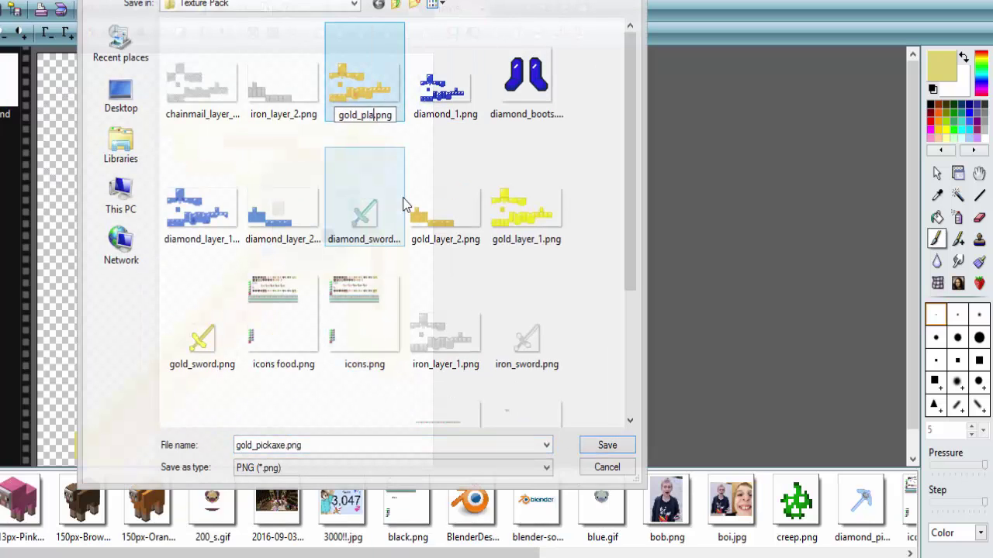
left_click(355, 447)
type("gold_pickaxe")
key("Return")
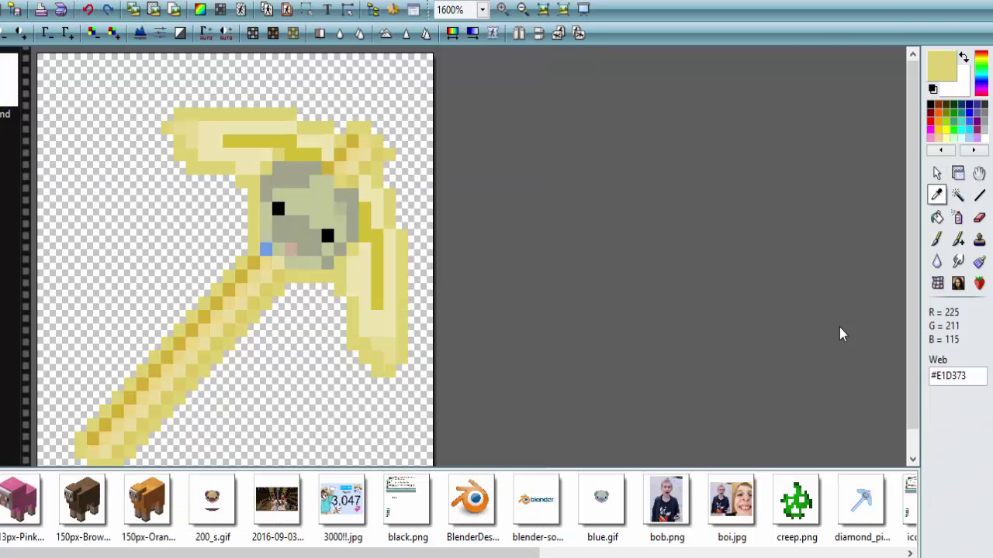
Step: Recolour the handle and both blades in light grey and white shades with the fill tool
left_click(937, 218)
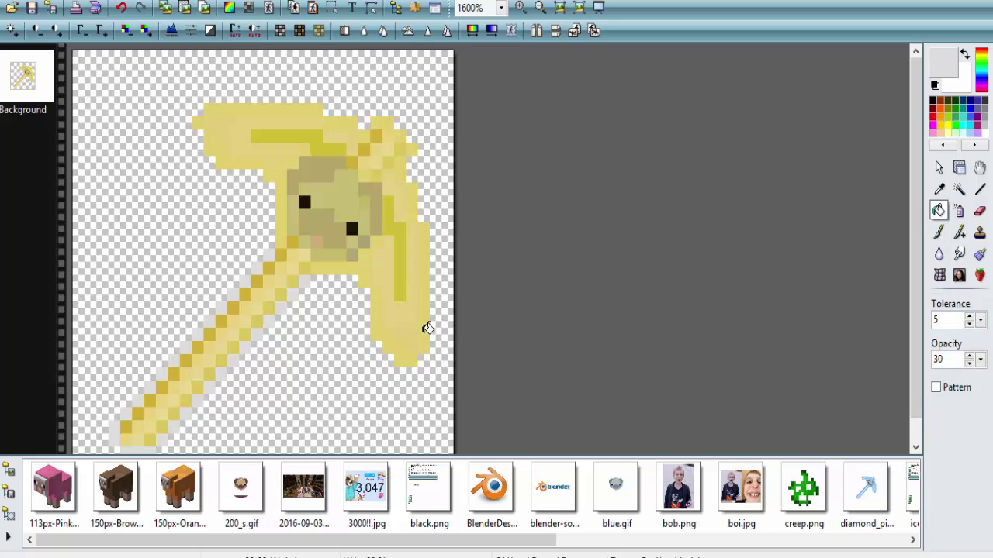
left_click(424, 310)
left_click(410, 181)
left_click(208, 118)
left_click(396, 245)
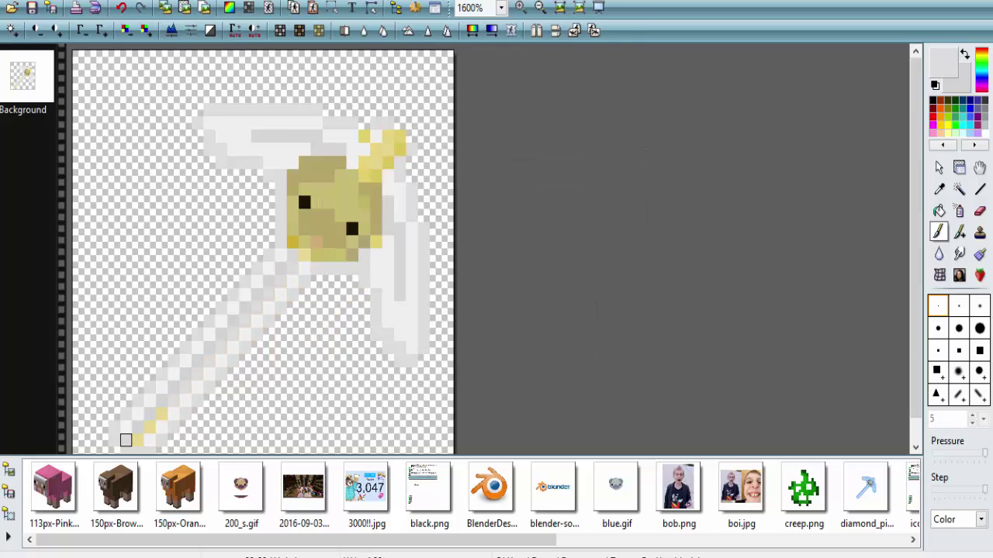
Step: Paint over the leftover yellow pixels at the handle's end in grey and tint the pug face grey at 30 opacity
left_click_drag(125, 440, 161, 415)
left_click(939, 210)
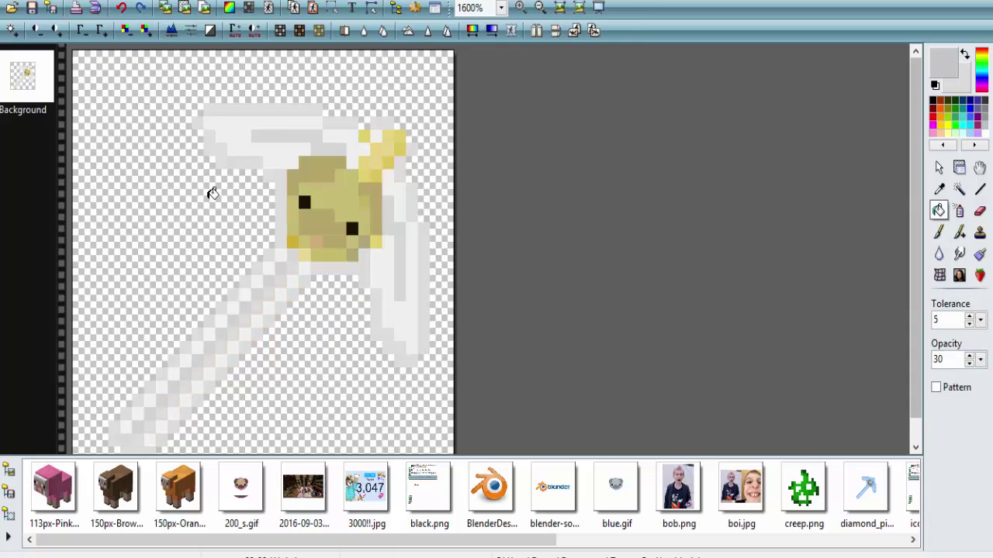
left_click(331, 250)
Step: Paint the leftover gold pixels beside the pug face and on the tip in light greys, and save the texture
left_click(938, 232)
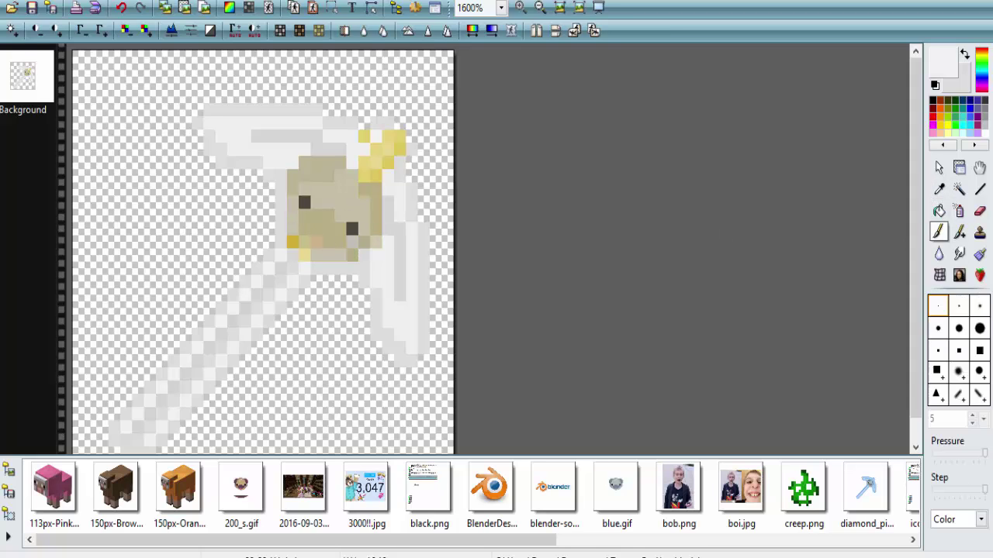
left_click(293, 241)
left_click(938, 188)
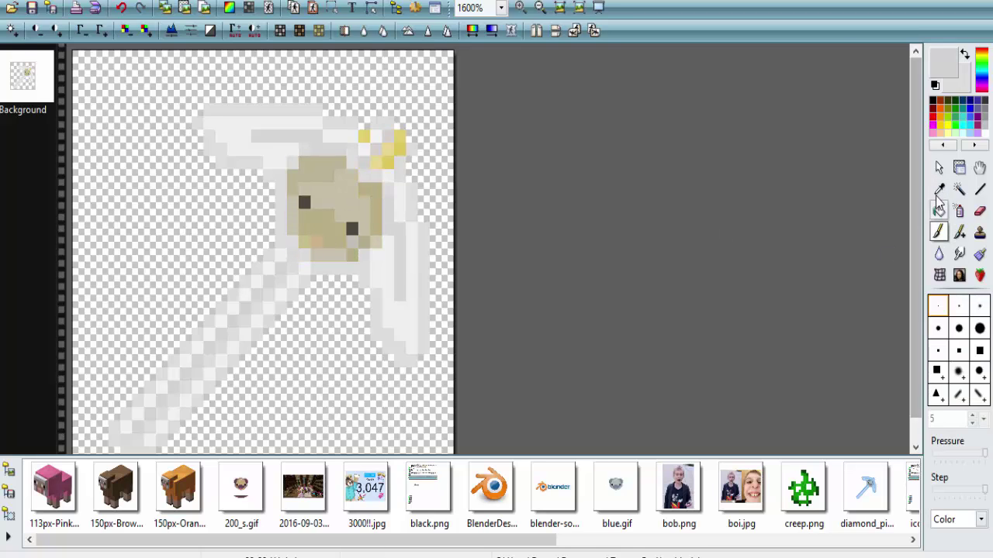
left_click(282, 255)
left_click_drag(373, 140, 447, 162)
left_click(938, 210)
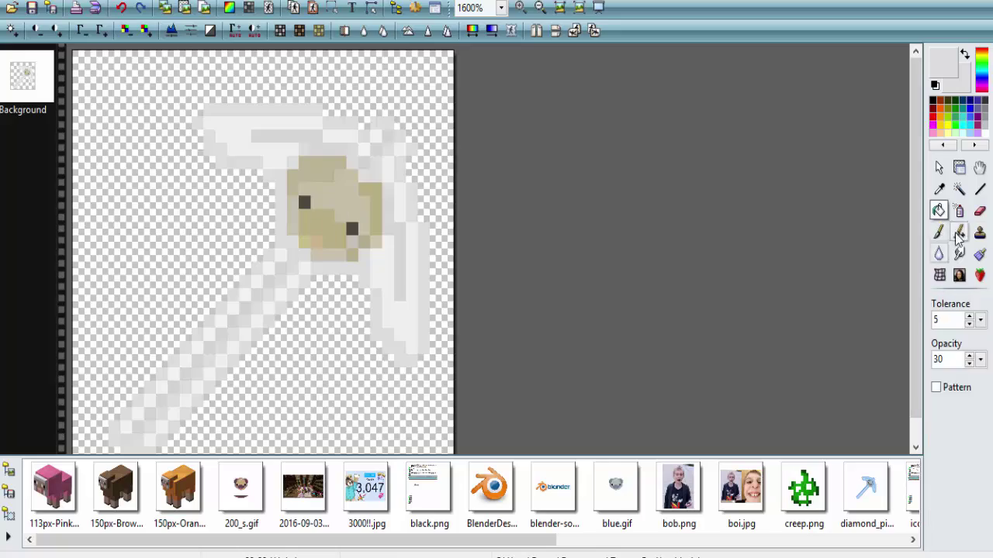
key("ctrl+s")
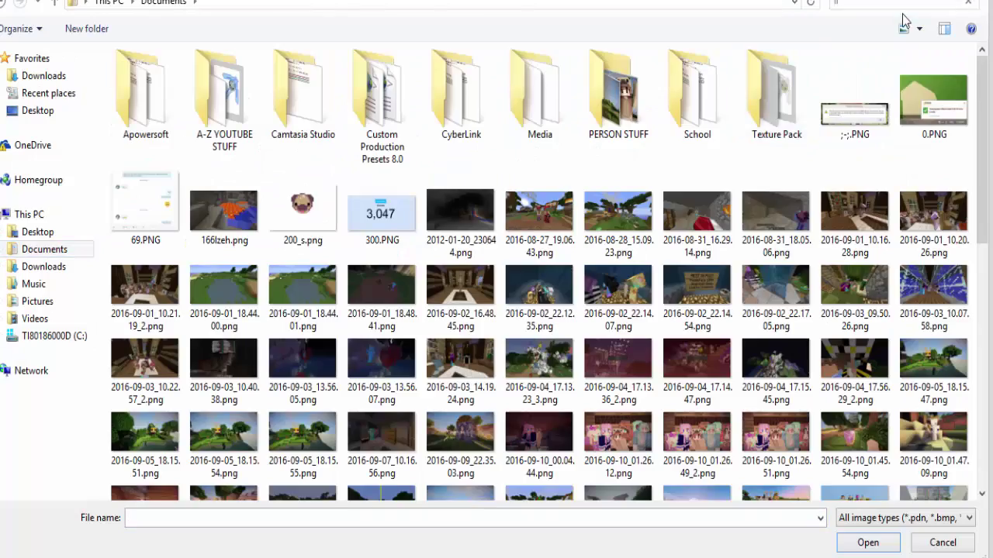
Step: Switch to Paint.NET, open the grey pickaxe texture, and try to fit a brown pug face onto it
double_click(333, 101)
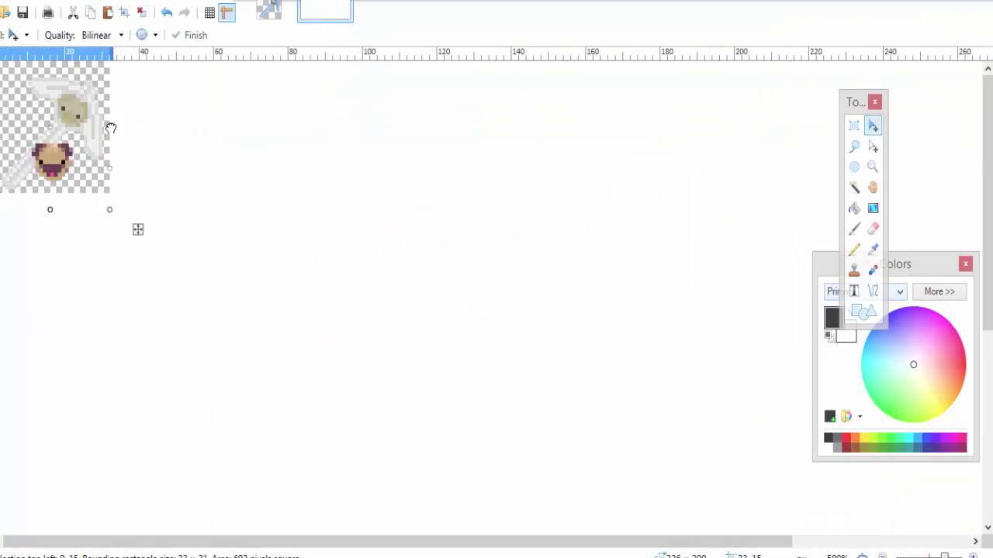
left_click_drag(111, 127, 93, 267)
scroll(93, 268, "up", 5)
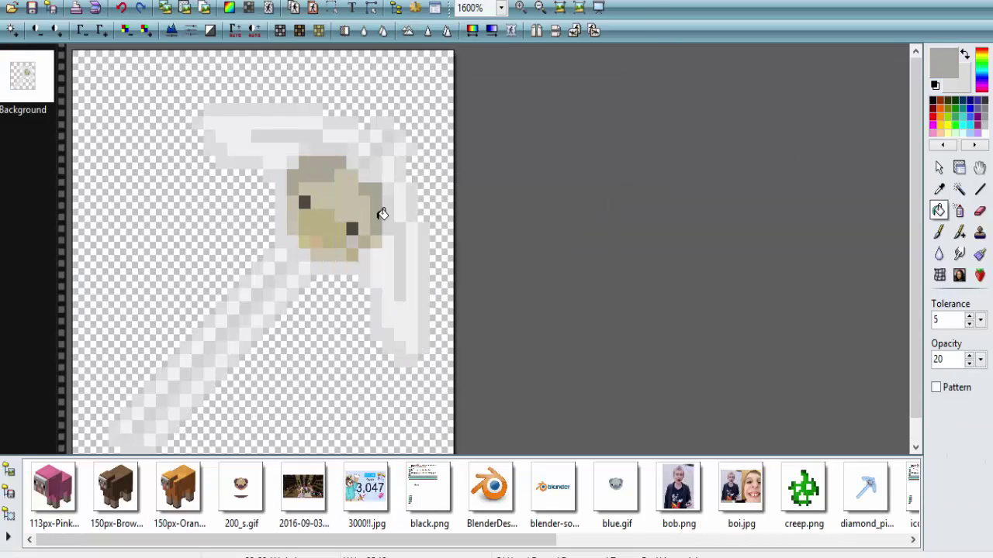
Step: Switch back to PhotoFiltre and even out the pug face in greyish beige and light brown with low-opacity fills
left_click(390, 265)
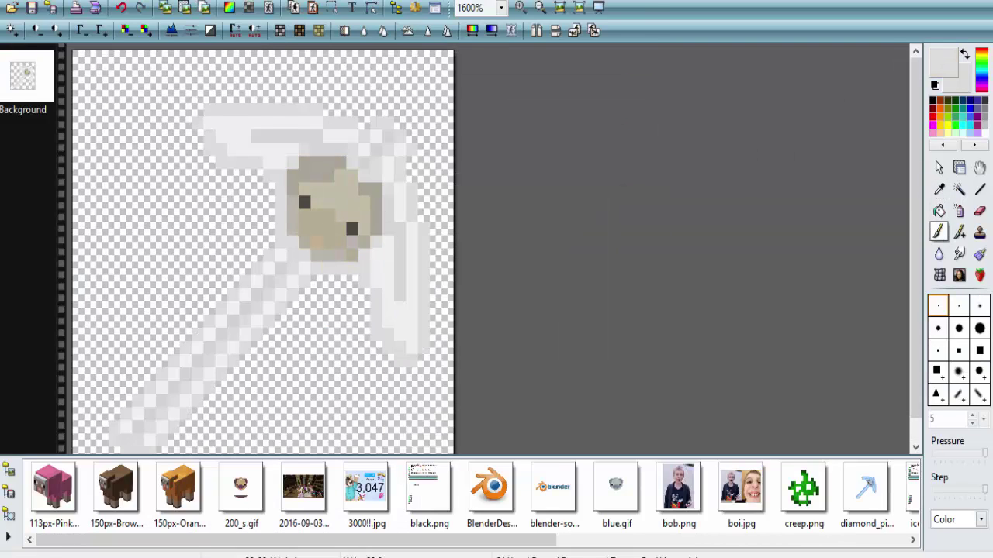
left_click(938, 210)
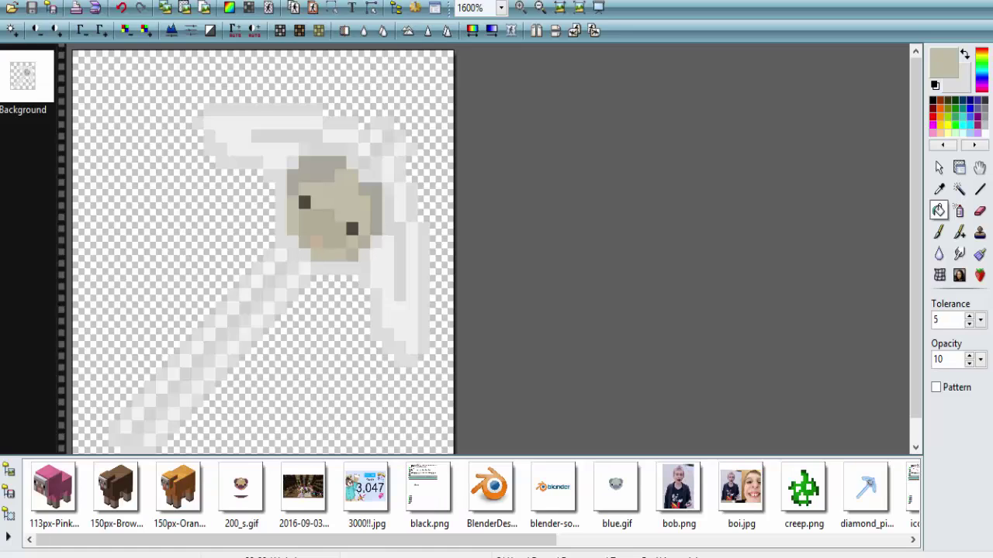
left_click(943, 62)
left_click(643, 168)
left_click(346, 334)
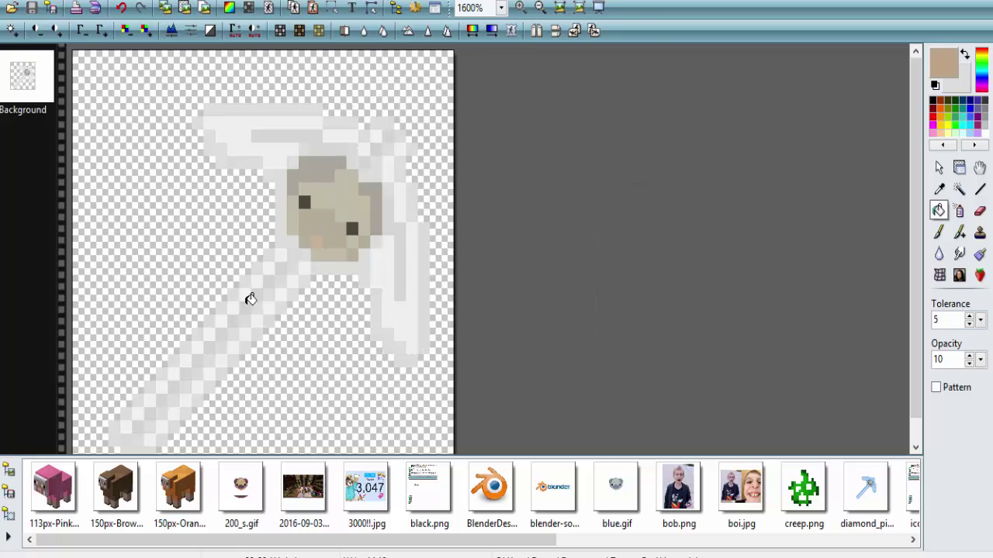
Step: Choose a pinkish tan and tint the blades and handle with the fill tool at 39 opacity
type("50")
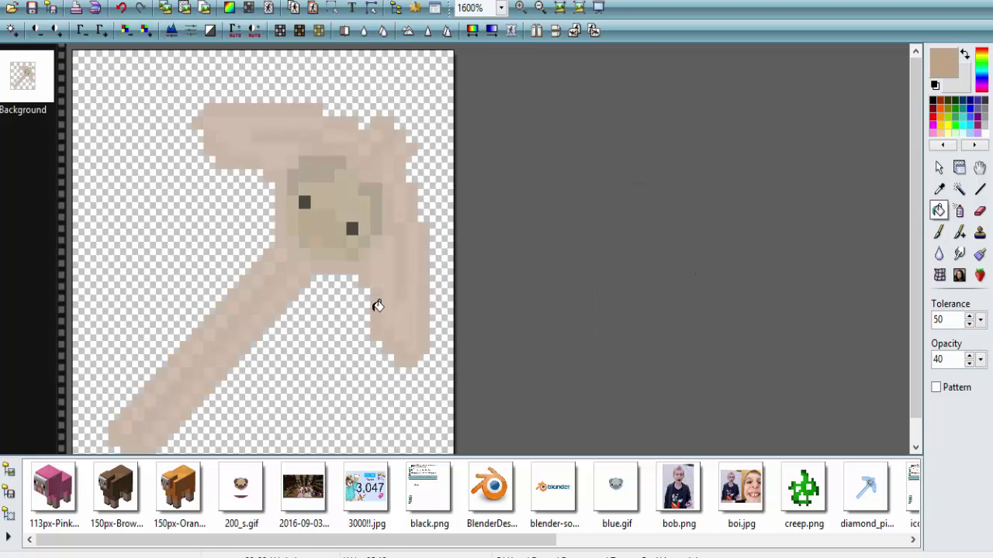
left_click(943, 62)
left_click(494, 211)
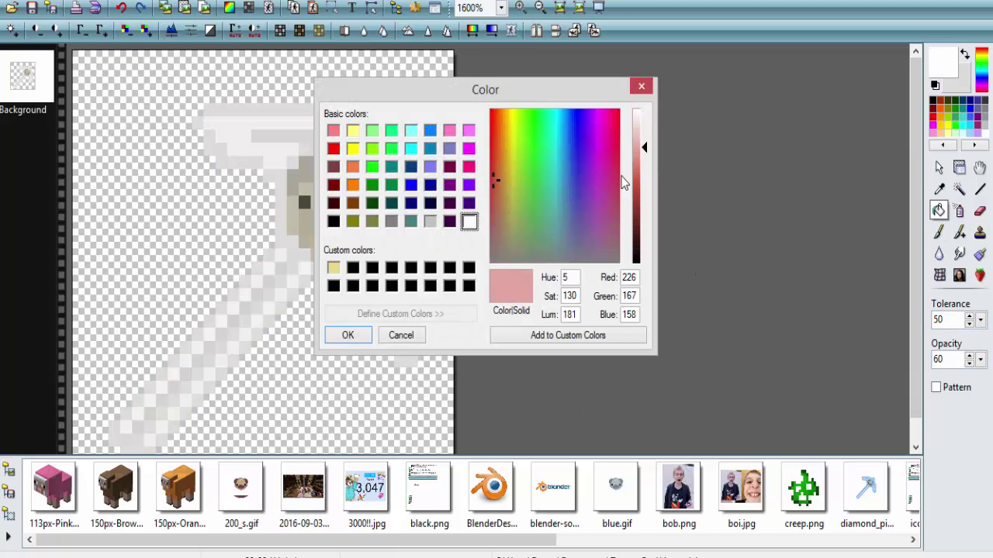
key("Return")
left_click(387, 202)
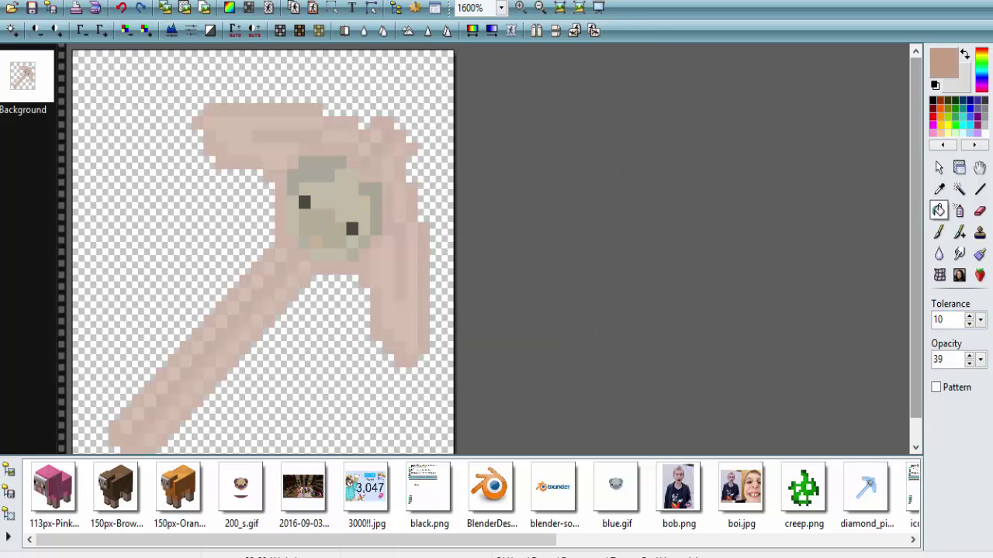
Step: Tint the pug face warmer brown with fills at 39 opacity and brush the pale chin pixels greyish tan
left_click(336, 228)
key("b")
left_click(943, 62)
left_click(505, 160)
key("Return")
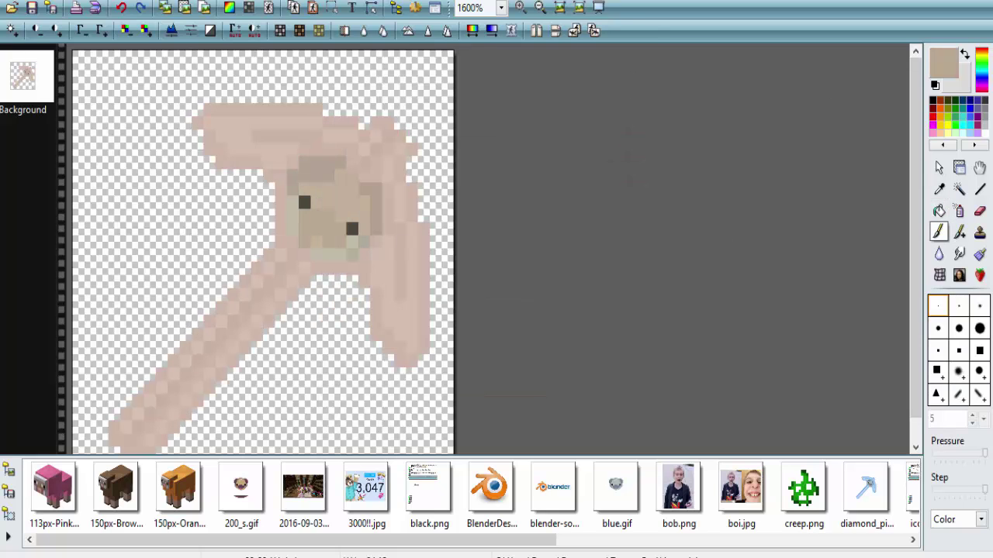
left_click(943, 62)
key("Return")
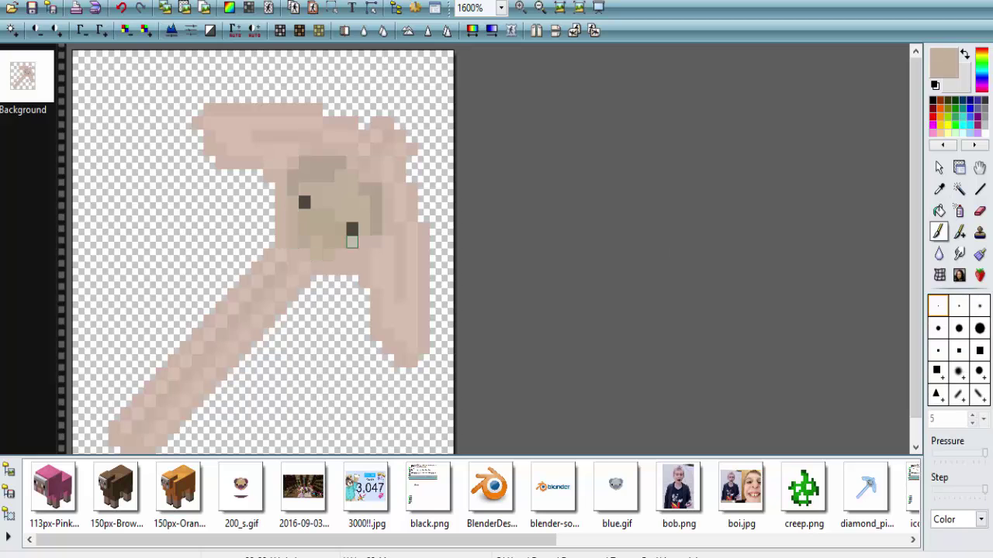
Step: Give the pug a pink tongue, outline the tan blades and handle in darker tan at 70 opacity, and bring up the Texture Pack folder
left_click(943, 62)
key("Return")
left_click(938, 210)
left_click(943, 62)
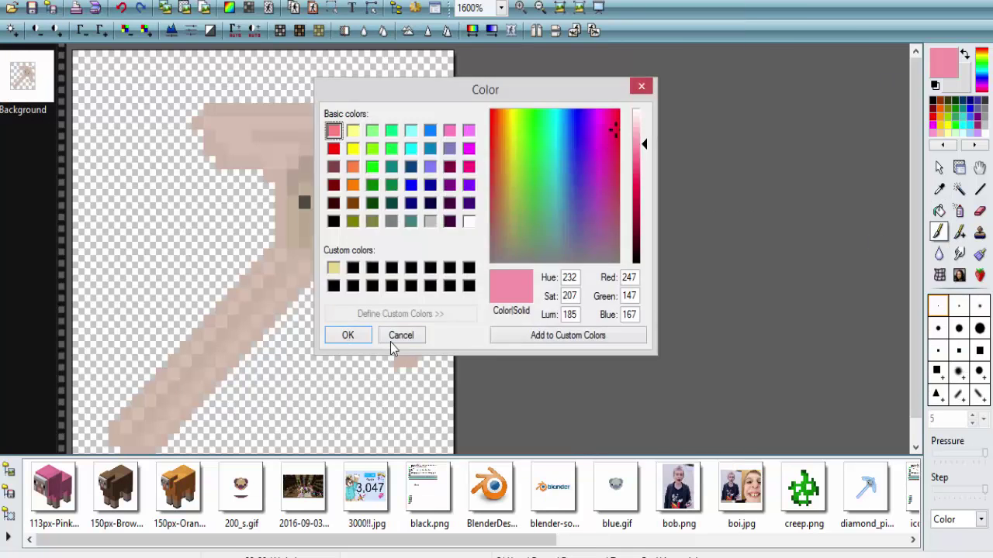
left_click(397, 335)
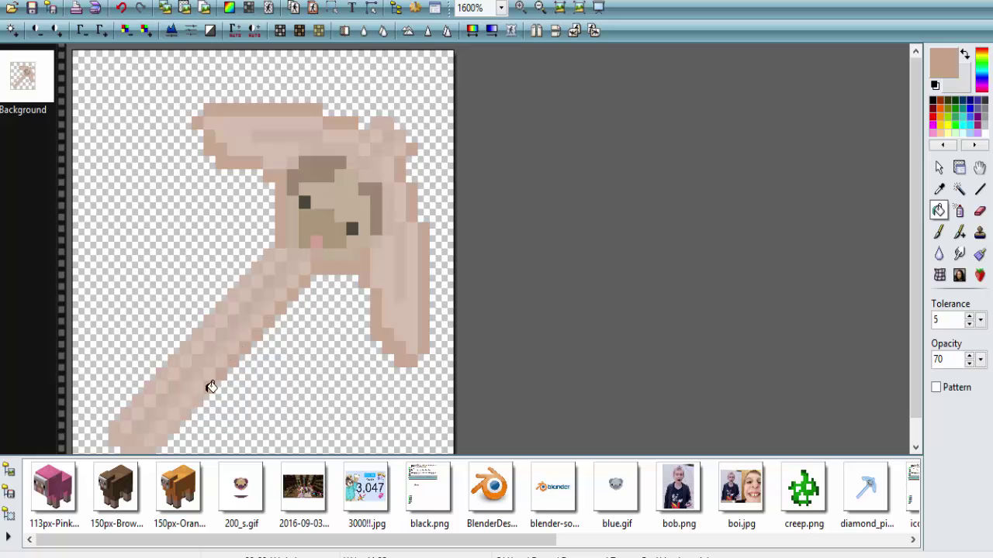
key("b")
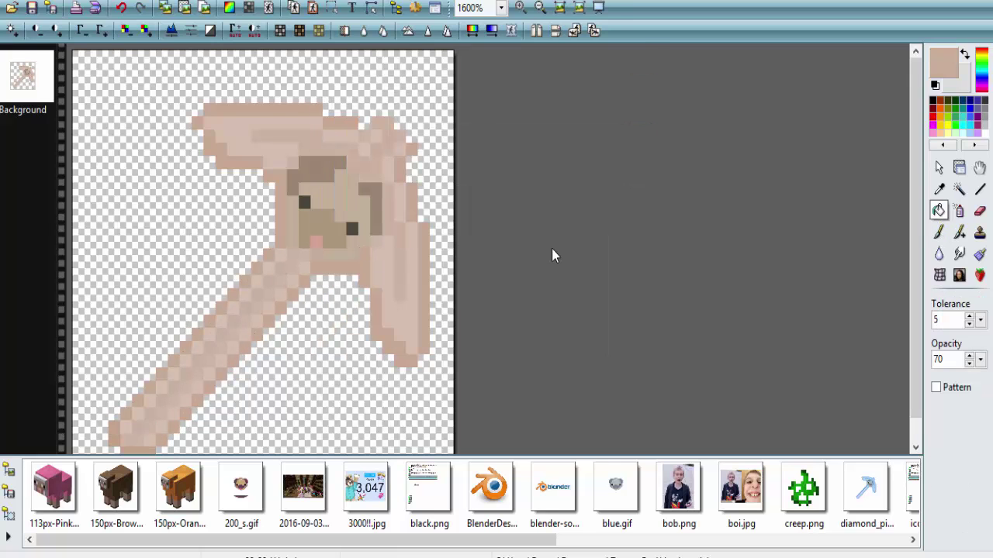
key("b")
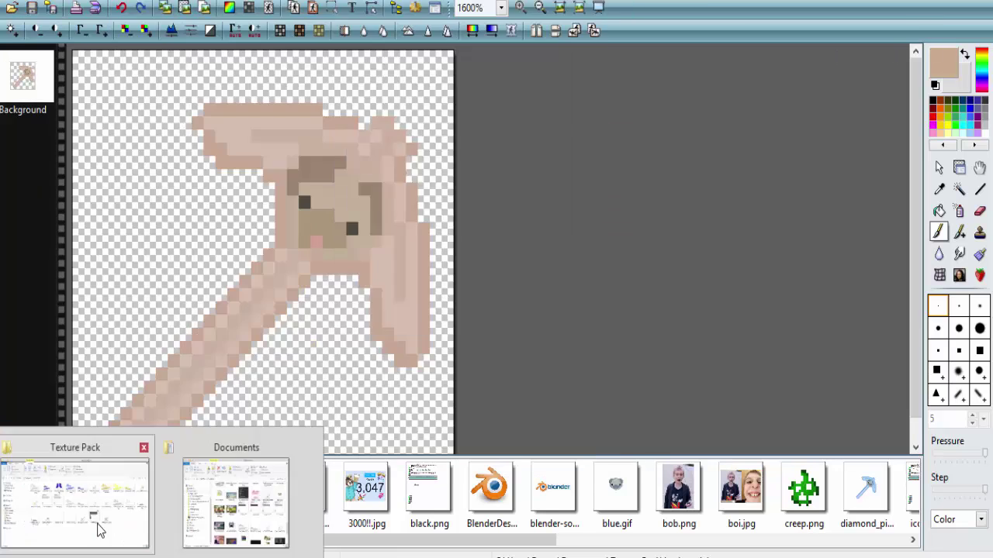
left_click(97, 512)
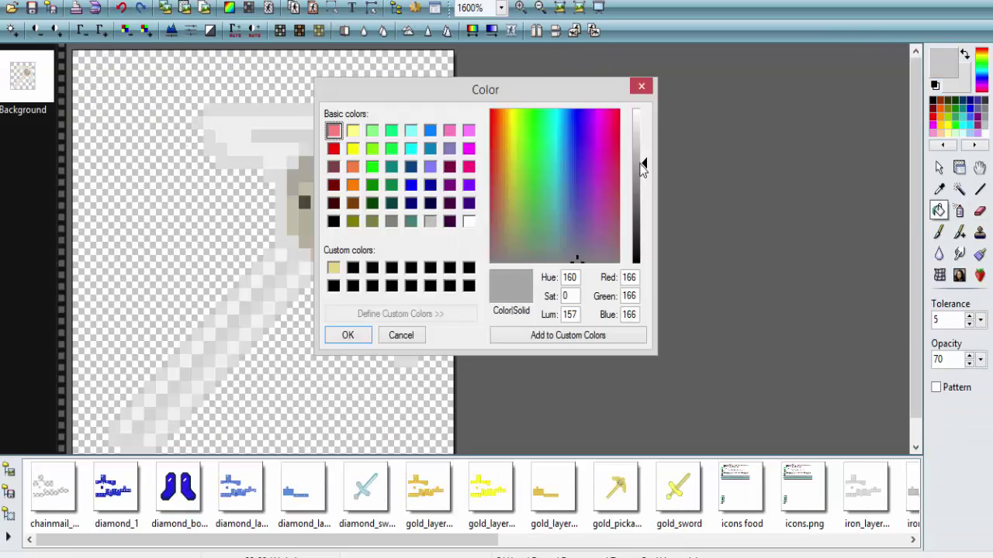
Step: Fill the inner shading lines of the light grey pickaxe's blades and handle with mid grey at tolerance 5 and 70 opacity
key("Return")
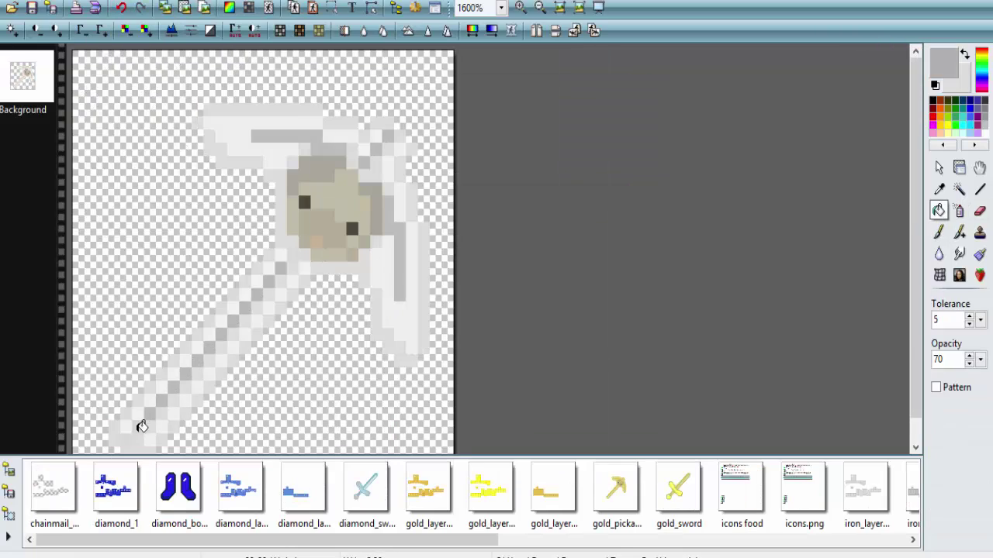
key("alt+Tab")
key("alt+Tab")
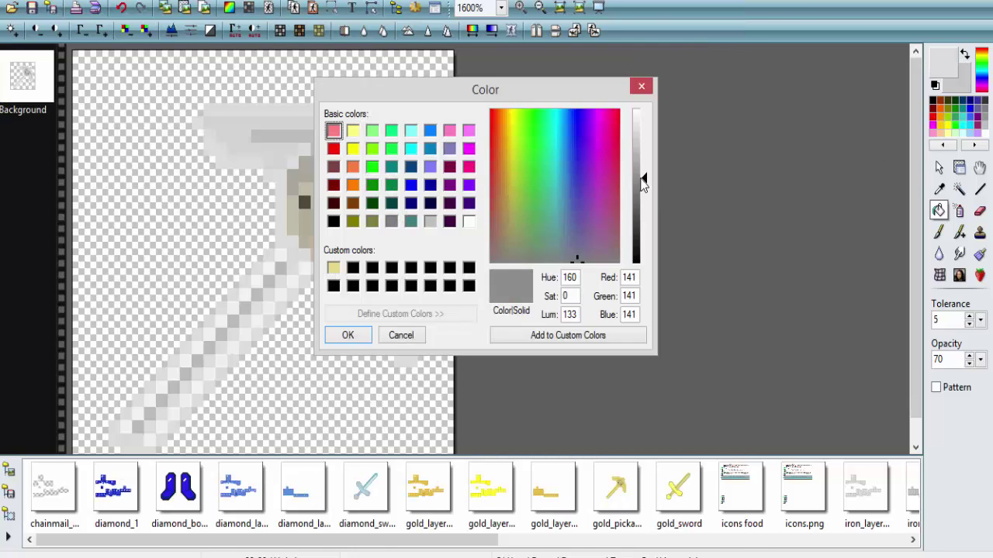
Step: Try to outline the pickaxe blades in darker grey, RGB 141, at 70 opacity, and undo the fills
key("Return")
left_click(426, 219)
left_click(197, 125)
left_click(297, 164)
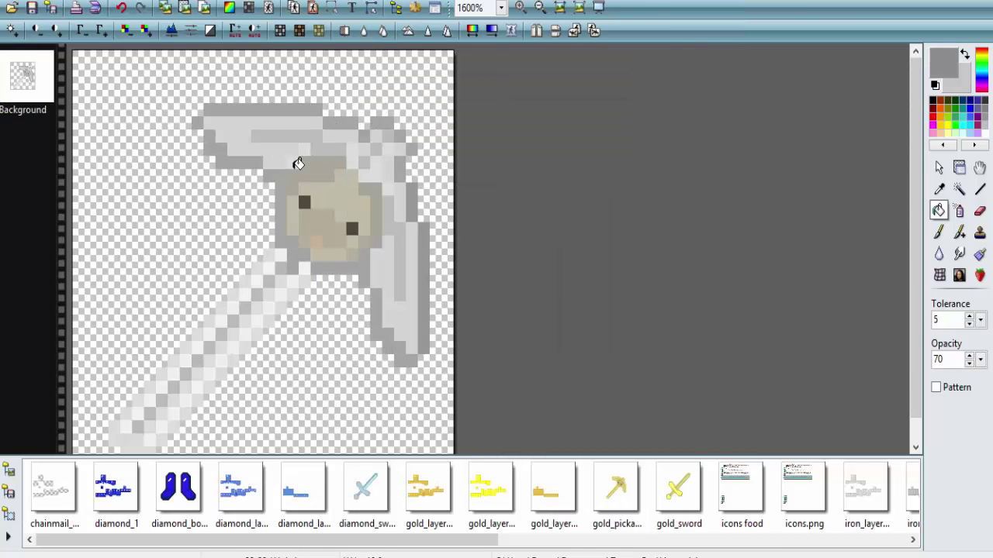
key("ctrl+z")
key("ctrl+z")
Step: Outline the blades in a lighter grey at tolerance 1, and even out the whole pickaxe with fills at tolerance 50 and 30 opacity
key("Return")
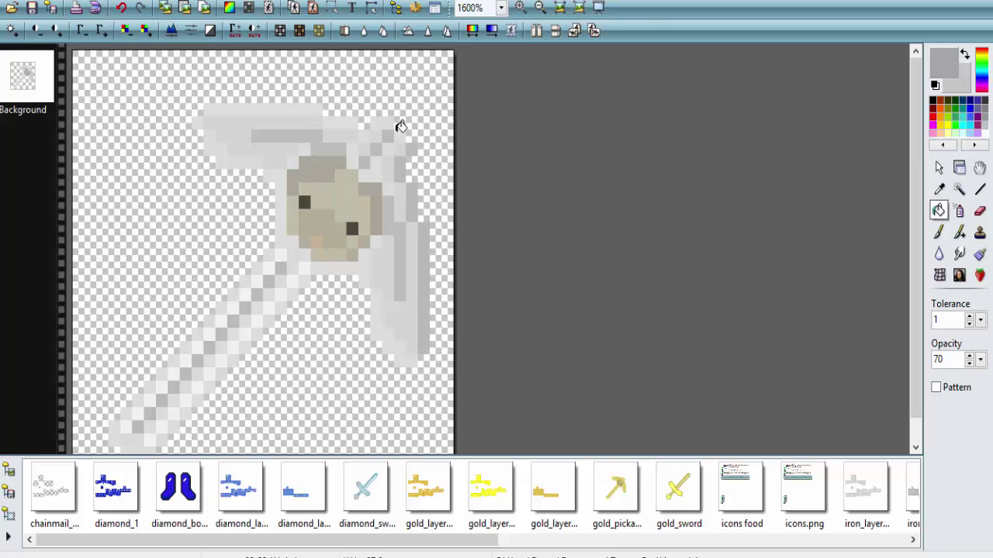
left_click(401, 126)
left_click(375, 284)
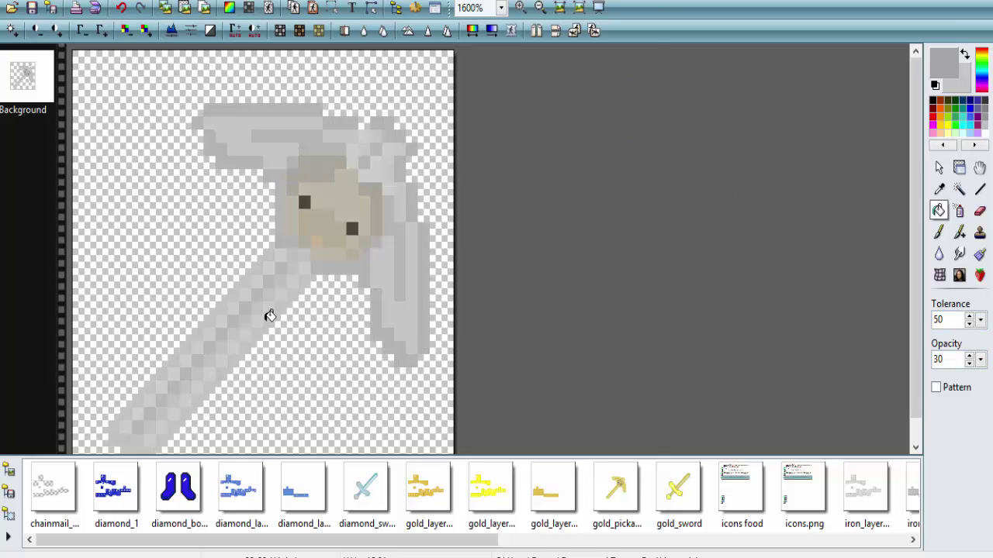
Step: Save the grey pickaxe texture and add stone_pickaxe.png to the Pug Pack.zip archive
key("ctrl+s")
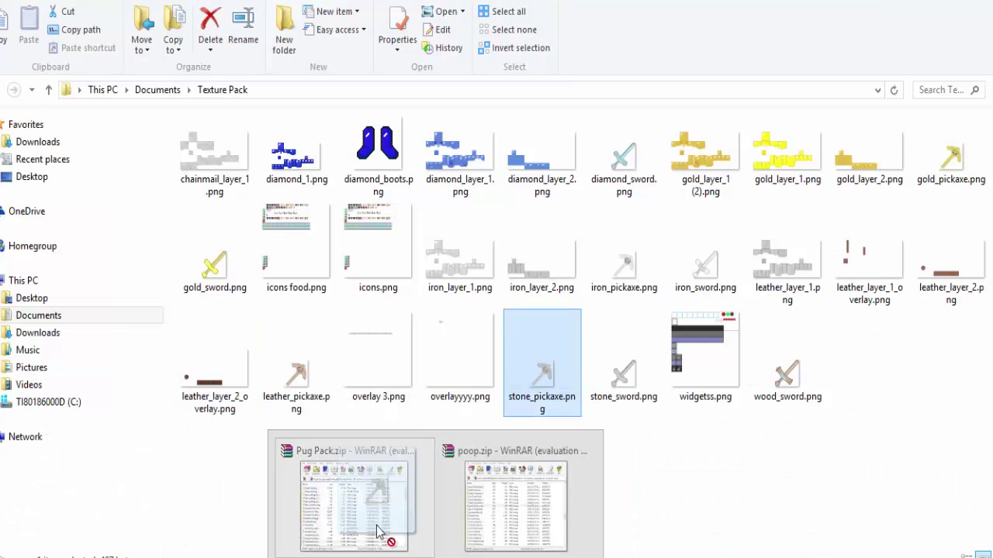
left_click_drag(379, 532, 540, 341)
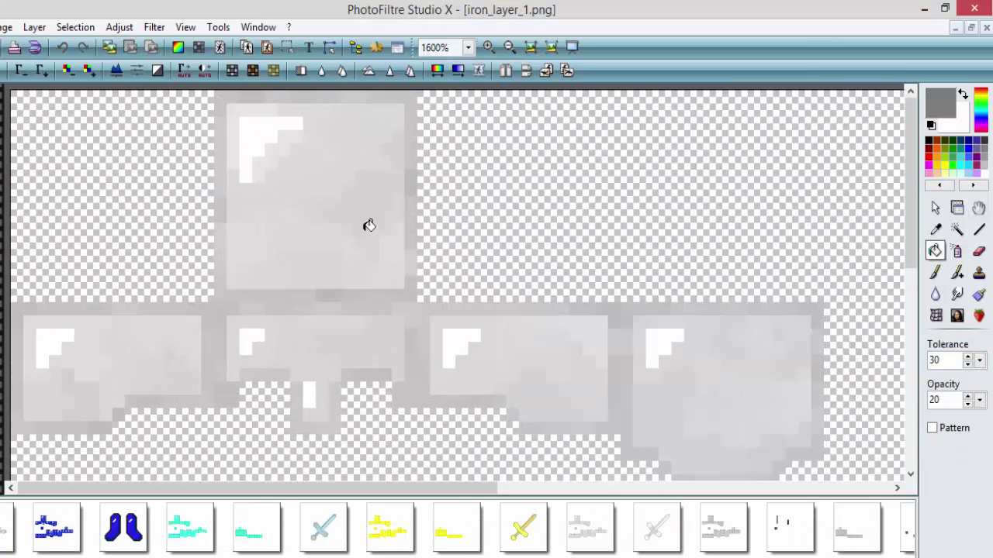
Step: Tint the armour pieces in iron_layer_1.png light beige with fills at tolerance 30, using 20 and 50 opacity
left_click(943, 101)
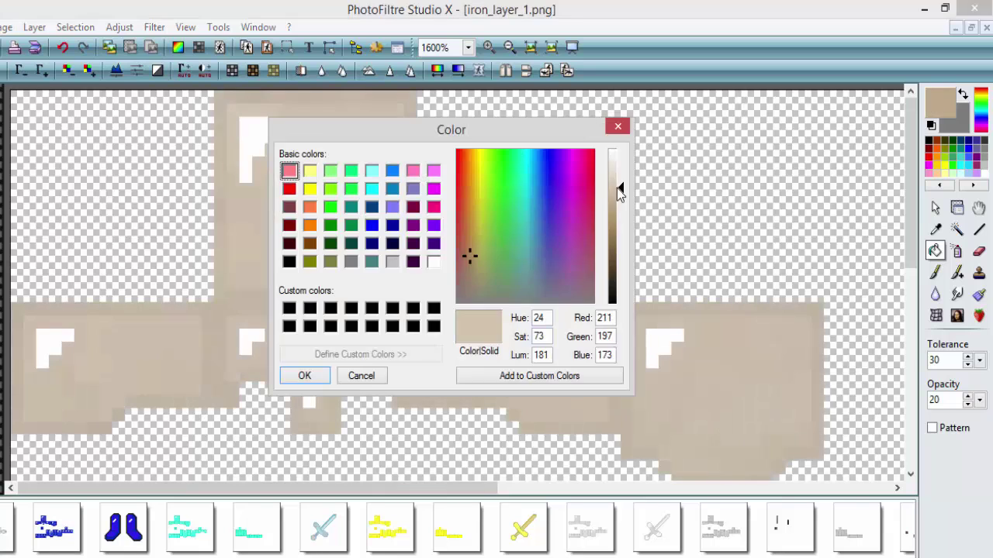
key("Return")
scroll(370, 260, "down", 3)
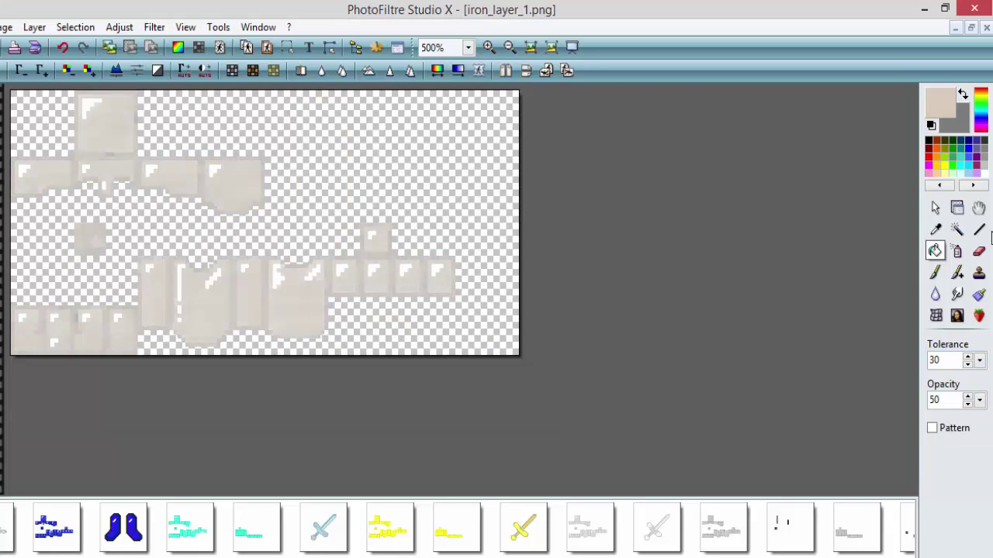
Step: Paint triangular brown pug ears in the two upper corners of the helmet's front panel with the brush
left_click(935, 271)
left_click(936, 148)
left_click(939, 101)
key("Return")
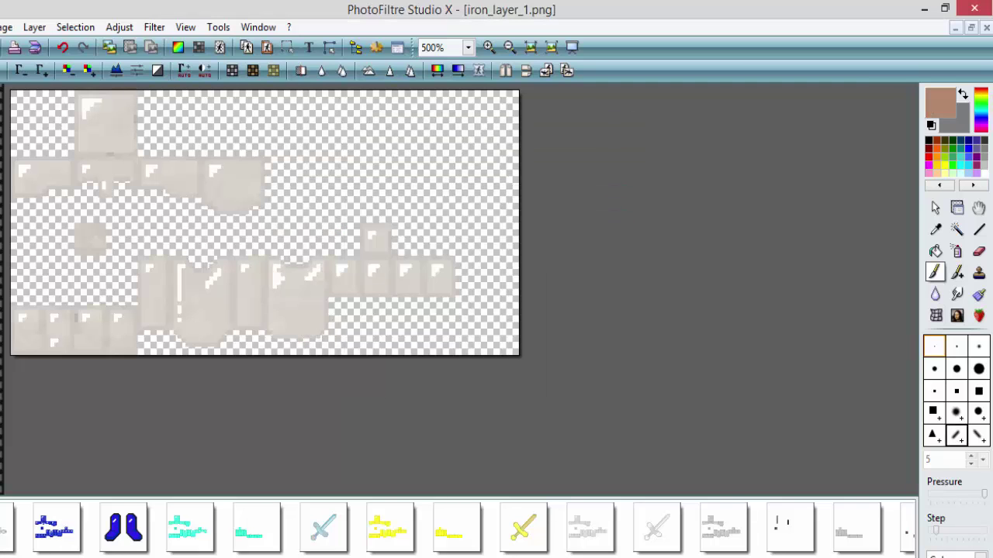
scroll(397, 335, "up", 3)
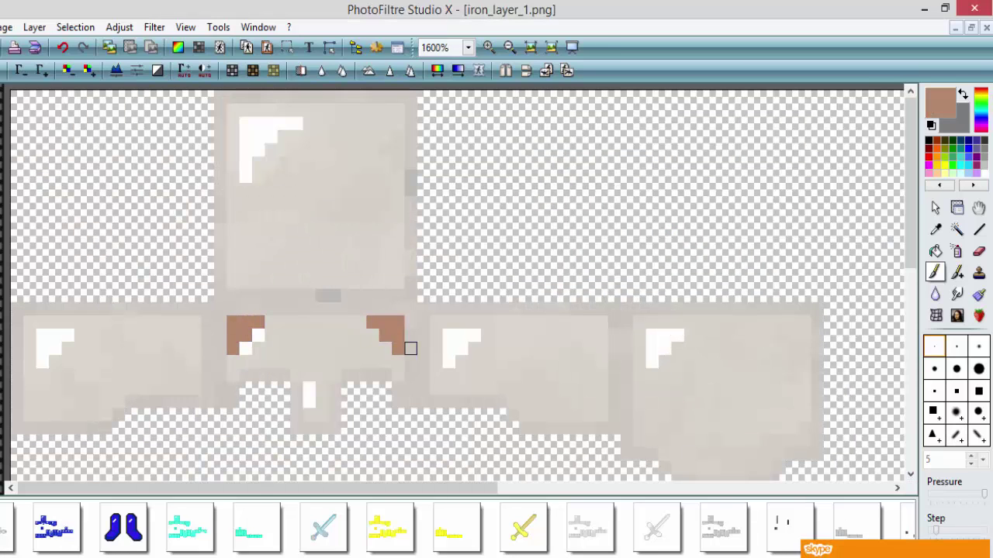
left_click(245, 348)
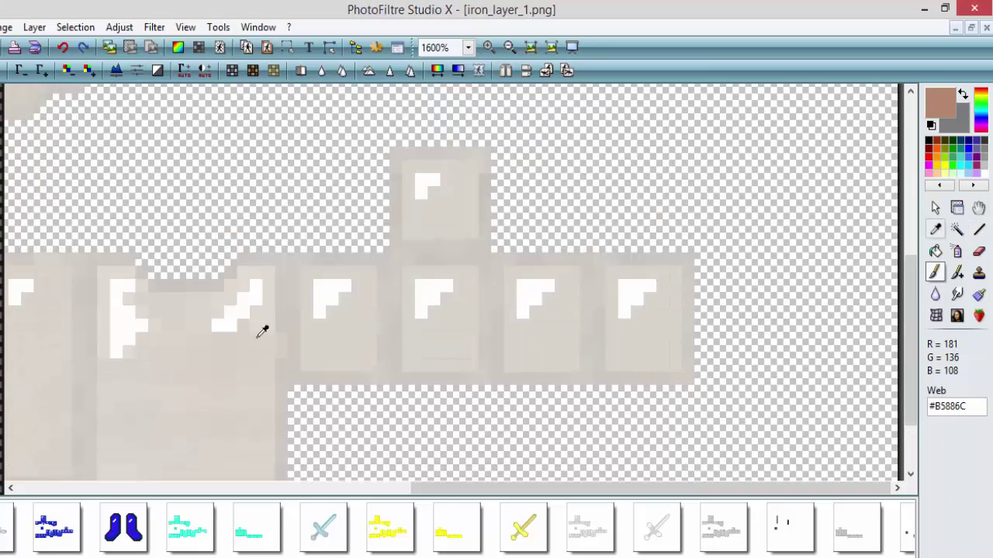
Step: Paint a round tan belly patch on the lower part of the second torso panel with the brush
left_click(460, 248)
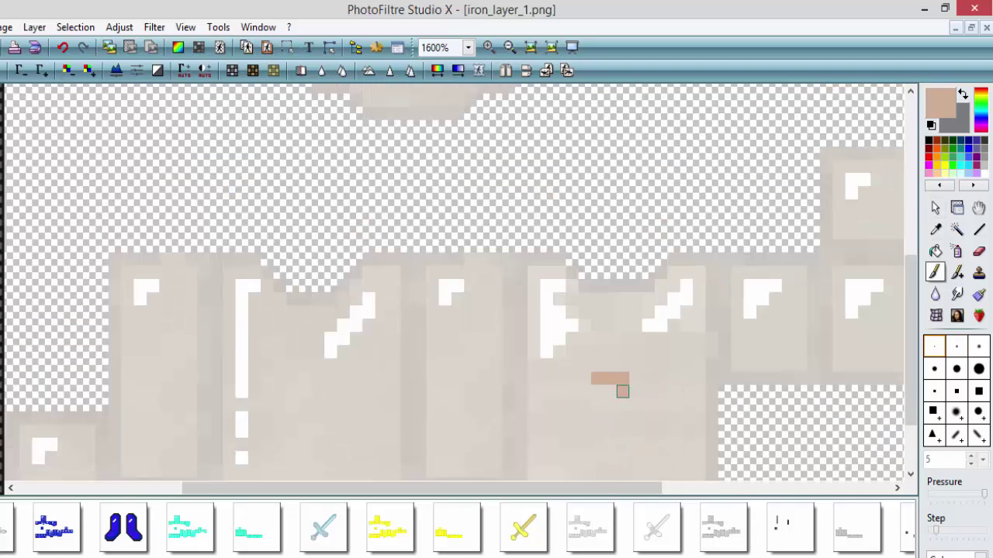
left_click_drag(596, 378, 585, 391)
scroll(912, 380, "down", 2)
key("ctrl+z")
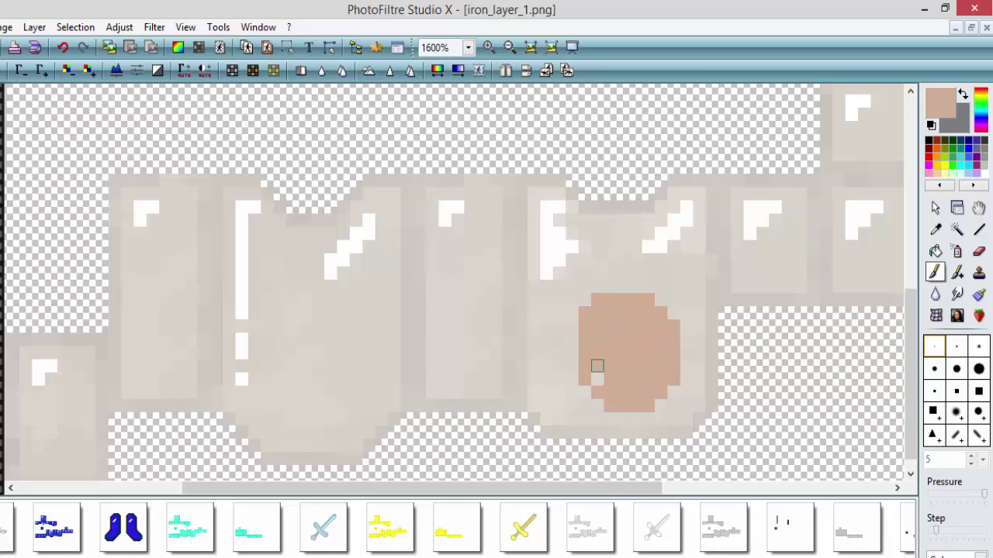
scroll(543, 380, "right", 3)
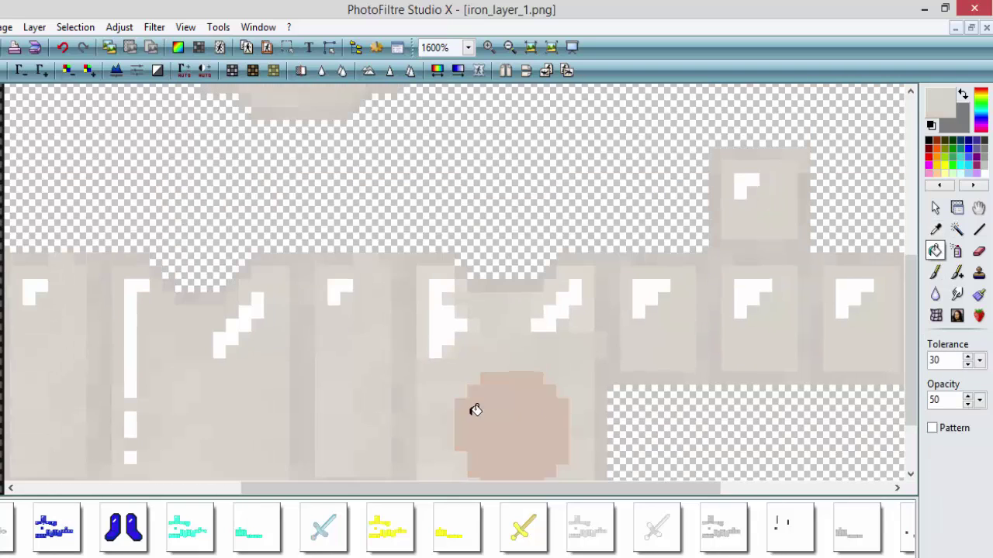
Step: Enlarge the tan belly patch into a taller oval and warm the armour pieces with tan fills at tolerance 30 and 50 opacity
scroll(473, 410, "down", 1)
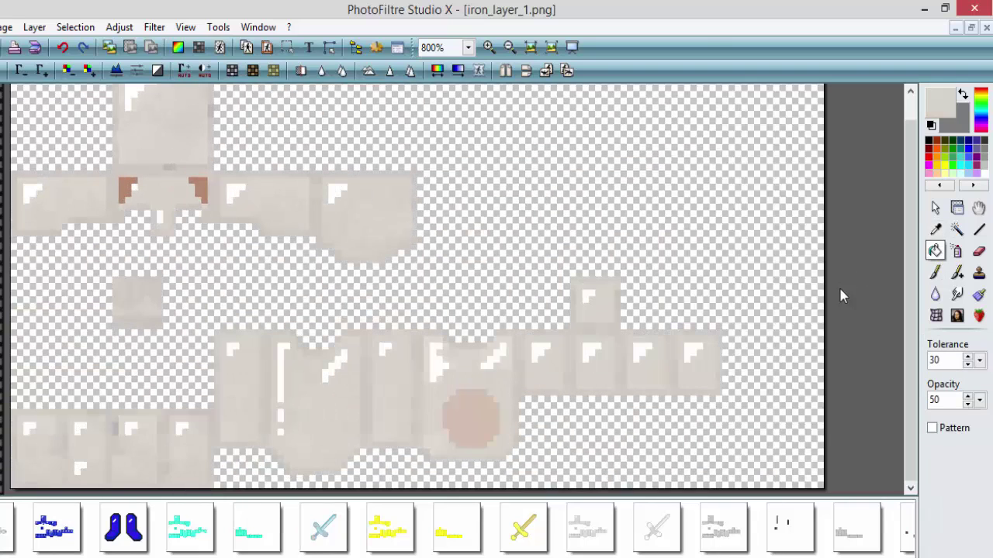
scroll(839, 293, "up", 1)
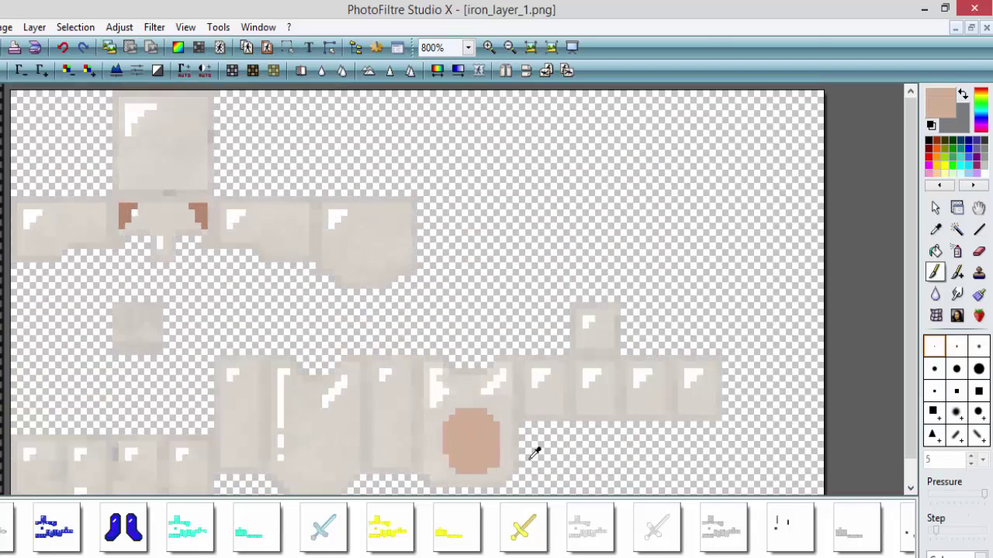
scroll(452, 484, "up", 1)
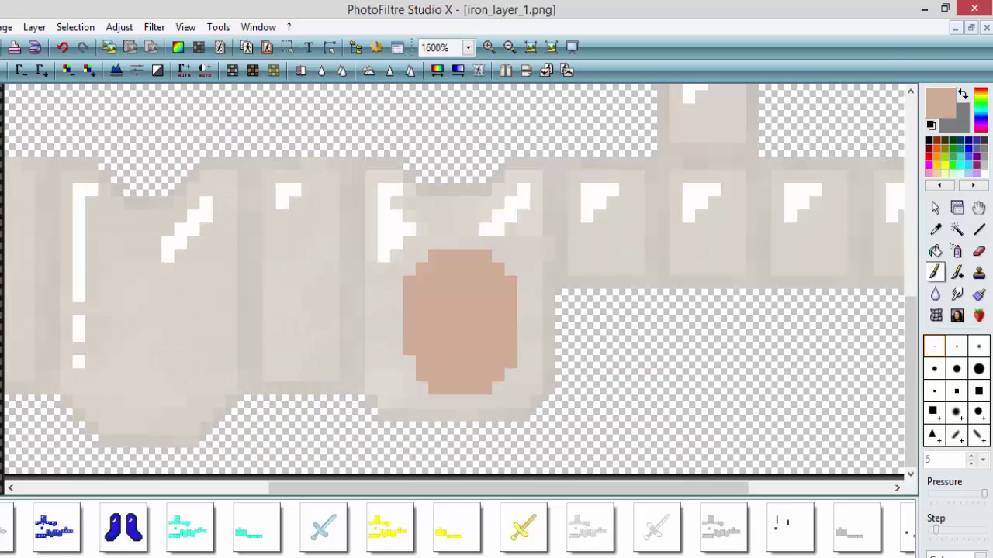
scroll(395, 468, "down", 1)
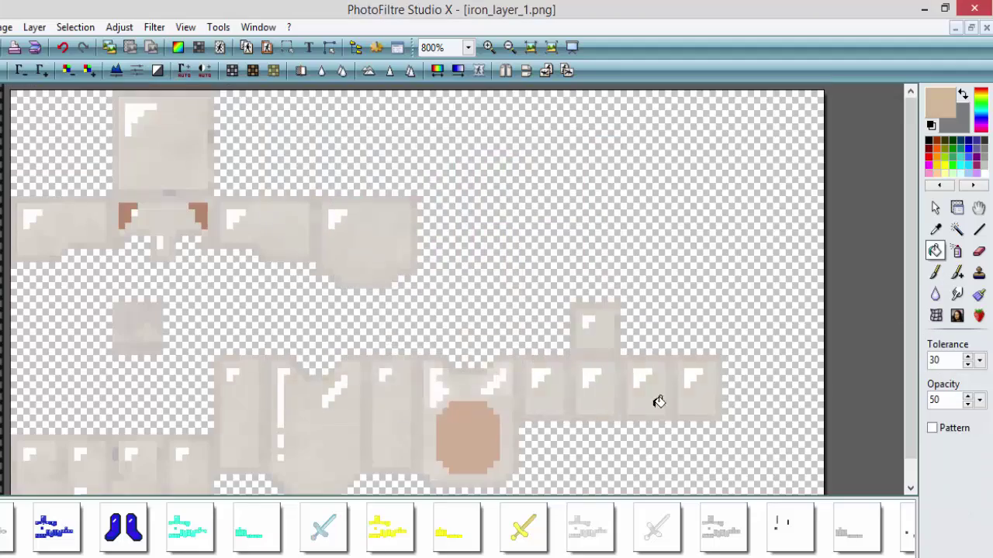
left_click(656, 401)
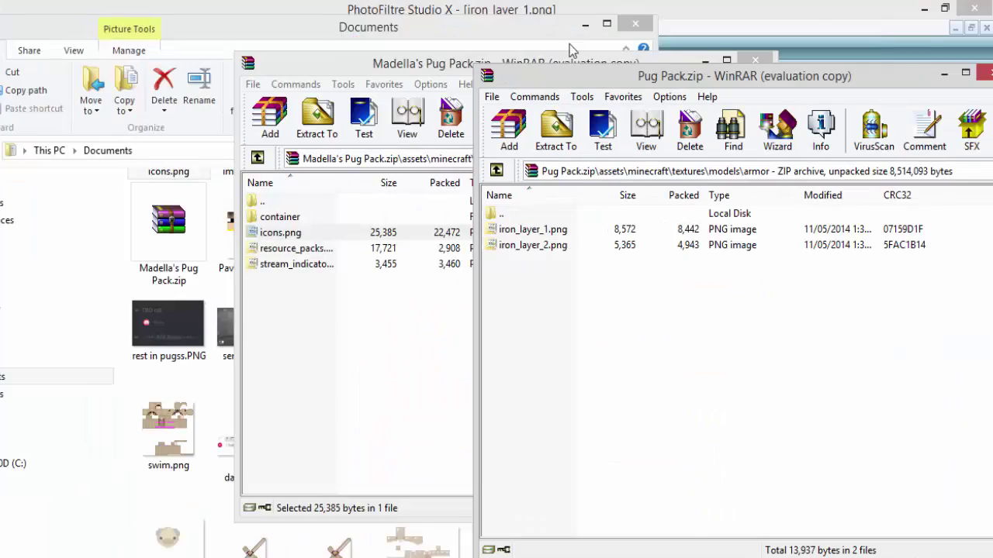
Step: Open iron_layer_1.png from the armor folder of Pug Pack.zip, and open the recoloured copy from Documents for editing with the brush
left_click(533, 230)
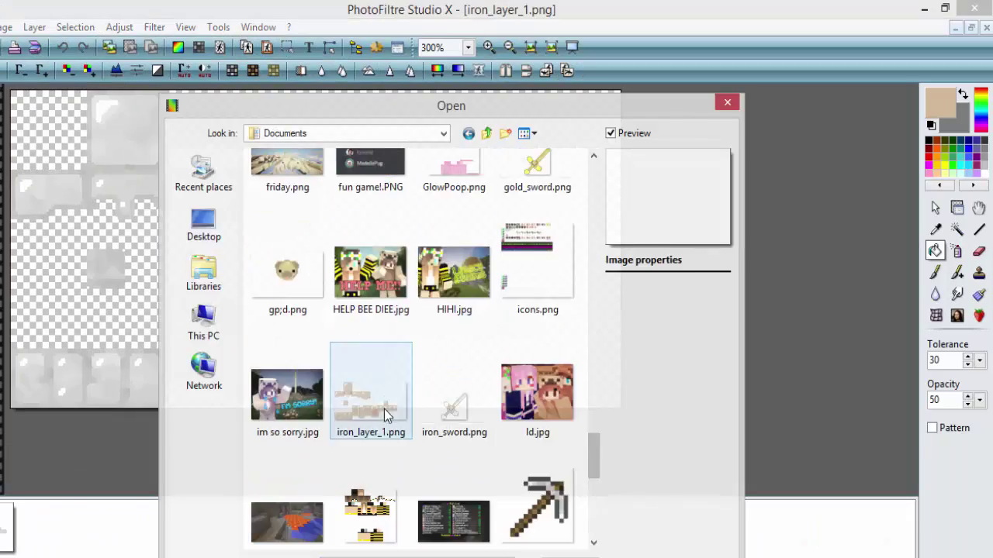
double_click(384, 409)
left_click(934, 271)
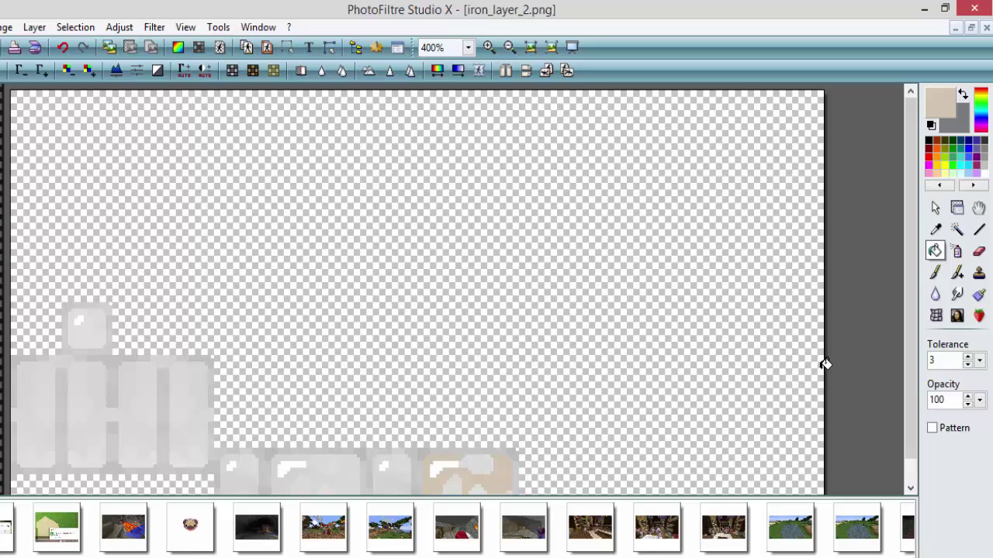
Step: Tint the iron_layer_2.png leggings beige at tolerance 20 and 50 opacity, using iron_layer_1.png as colour reference, and save
left_click(979, 399)
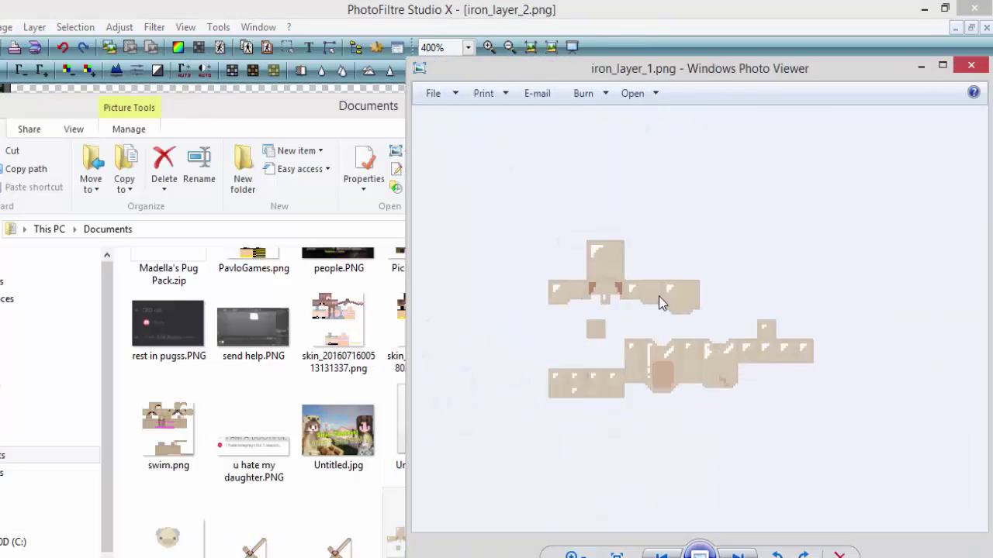
left_click(974, 66)
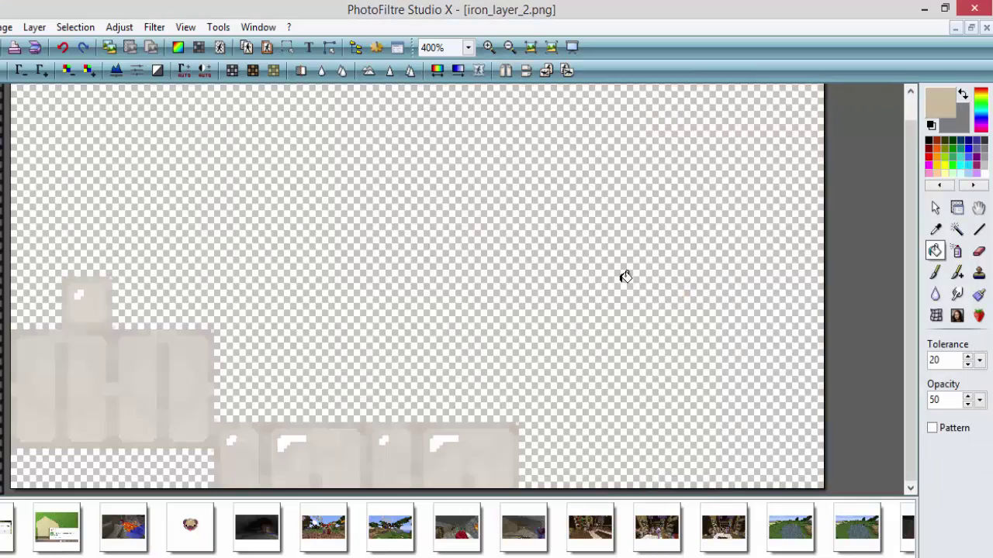
left_click(509, 455)
key("ctrl+s")
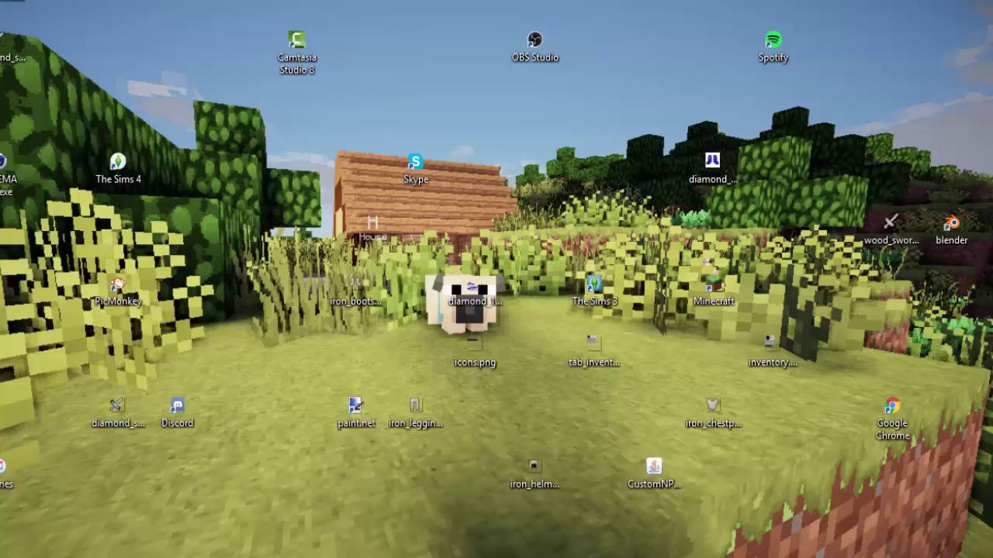
Step: Save diamond_layer_1.png as a copy in the texture folder, and open the models/armor folder inside Pug Pack.zip
mouse_move(209, 557)
key("ctrl+shift+s")
double_click(302, 115)
double_click(306, 190)
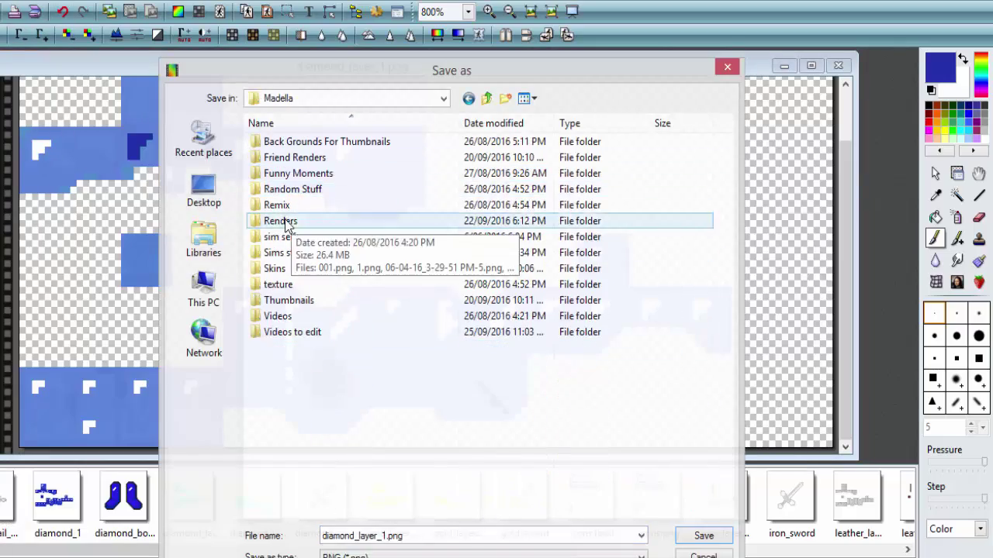
double_click(287, 283)
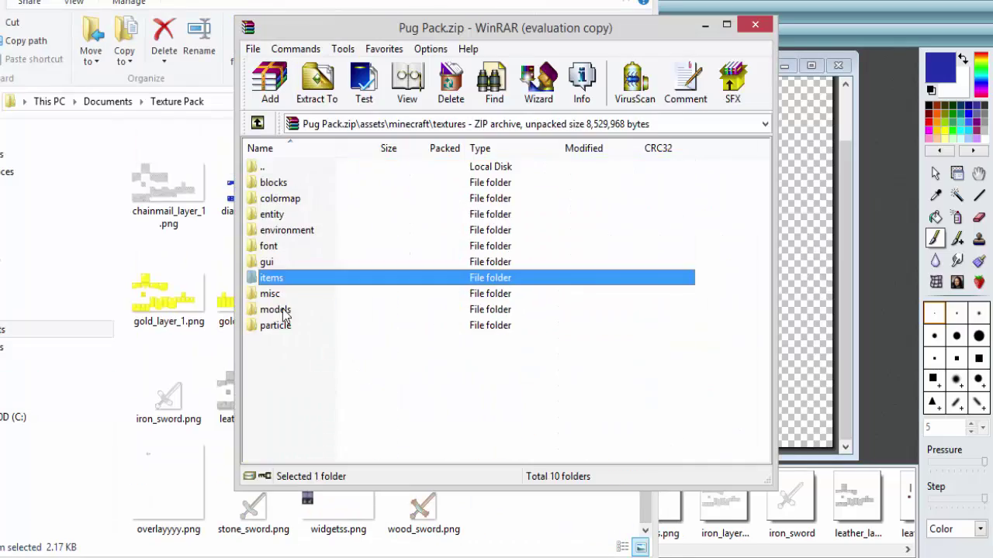
double_click(326, 184)
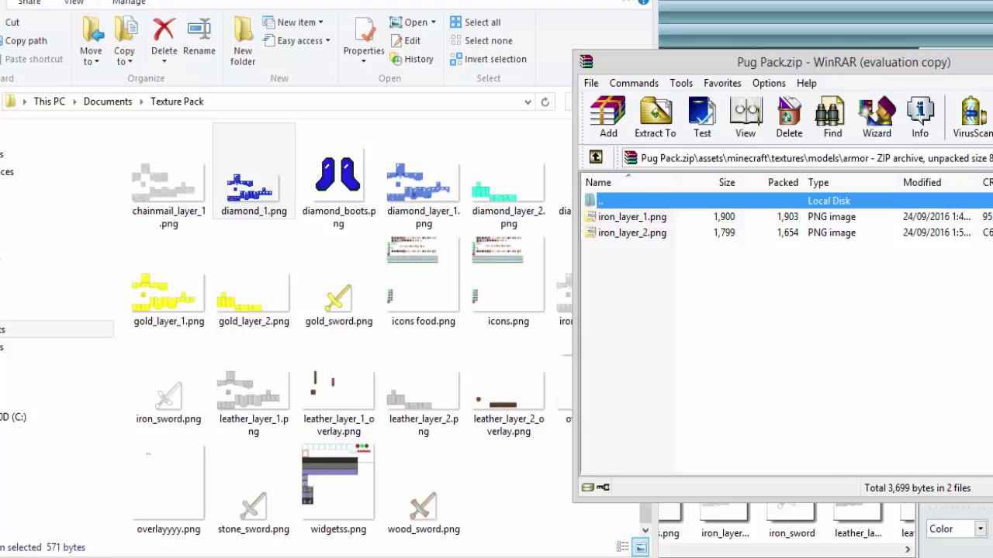
Step: Add diamond_layer_1.png from the Texture Pack folder to the models/armor folder of Pug Pack.zip
left_click_drag(423, 186, 824, 365)
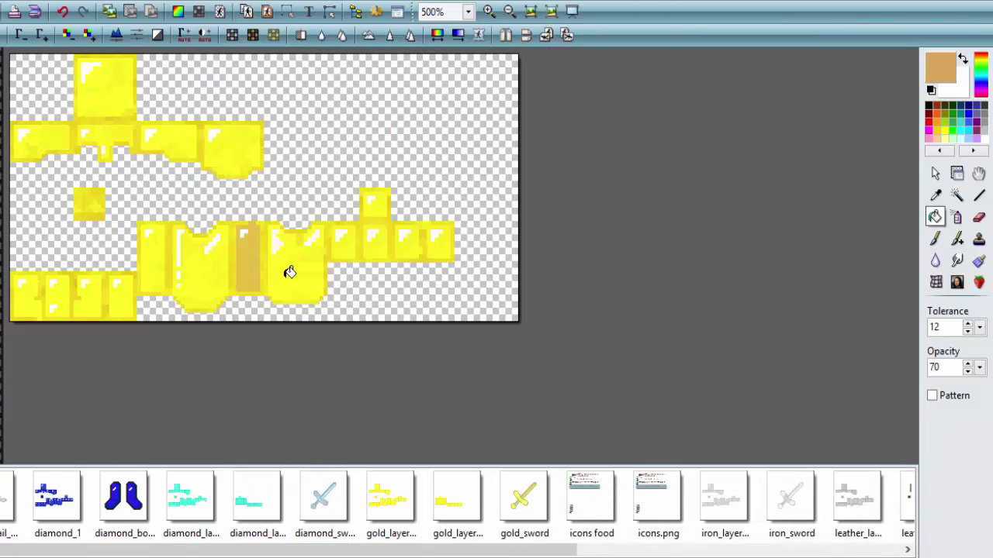
Step: Fill every piece of the yellow gold armour texture with tan at tolerance 30 and 70 opacity
left_click(288, 272)
left_click(437, 240)
left_click(232, 150)
left_click(104, 88)
left_click(29, 140)
left_click(28, 298)
left_click(151, 256)
left_click(174, 234)
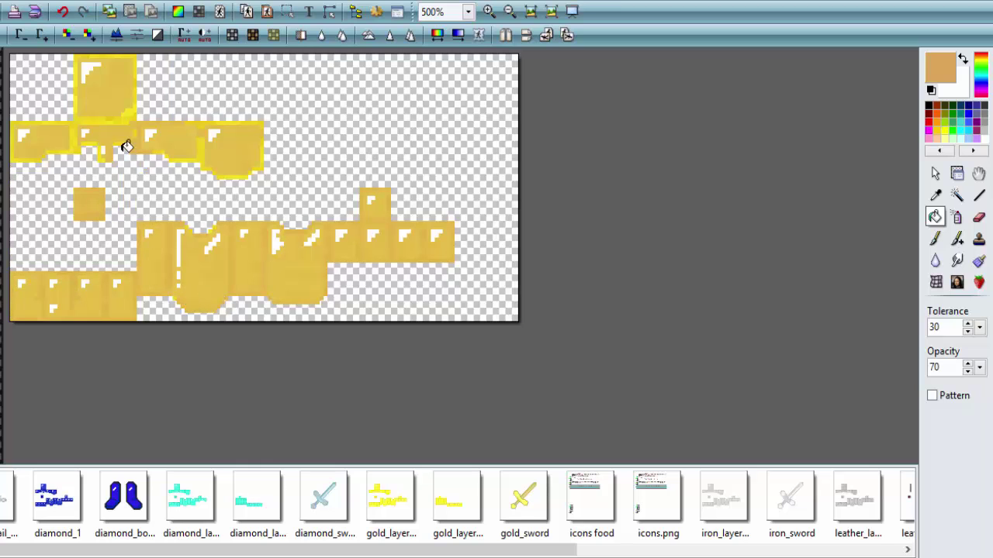
left_click(237, 152)
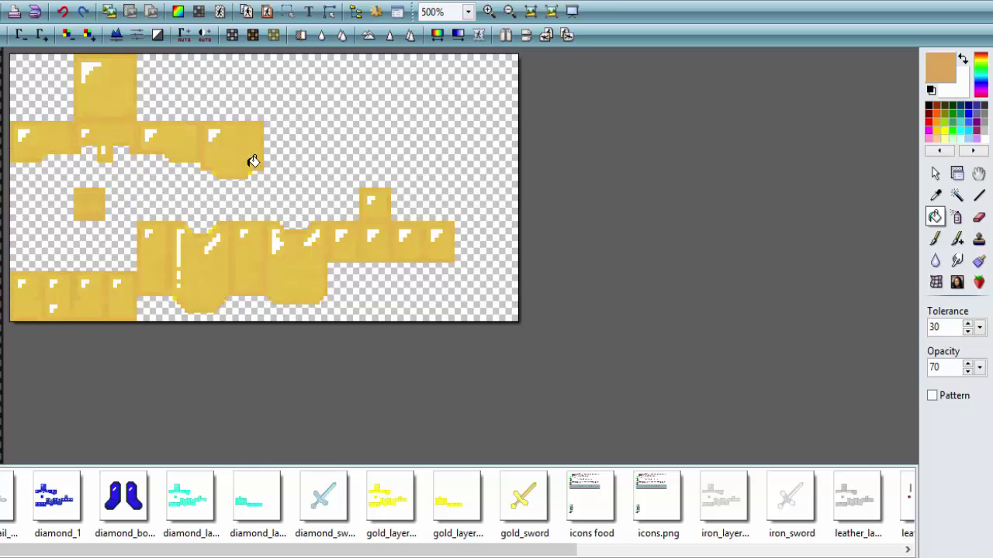
Step: Brush darker tan details onto the gold helmet and chestplate, and save the texture as gold_pickaxe.png in the Texture Pack folder
left_click(934, 239)
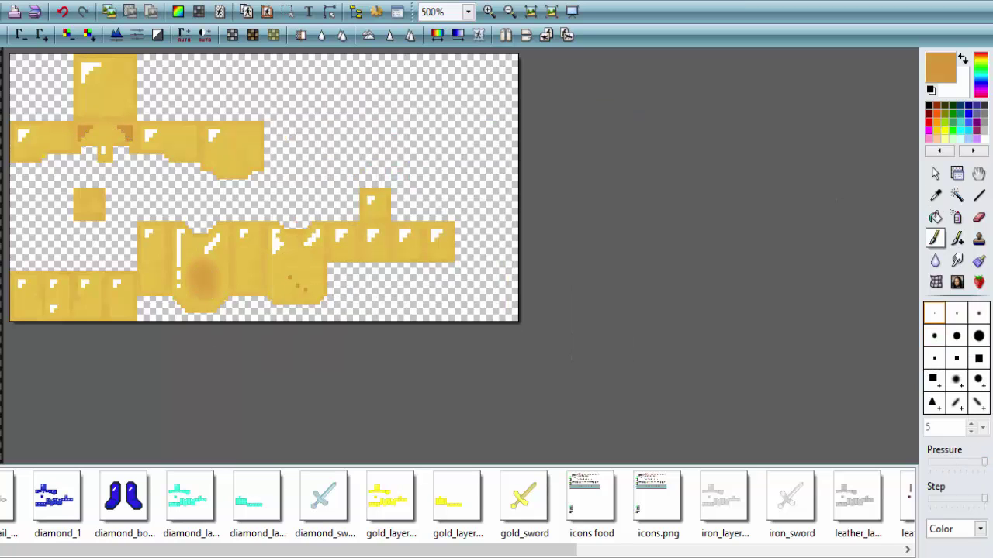
key("ctrl+s")
double_click(326, 287)
left_click(354, 266)
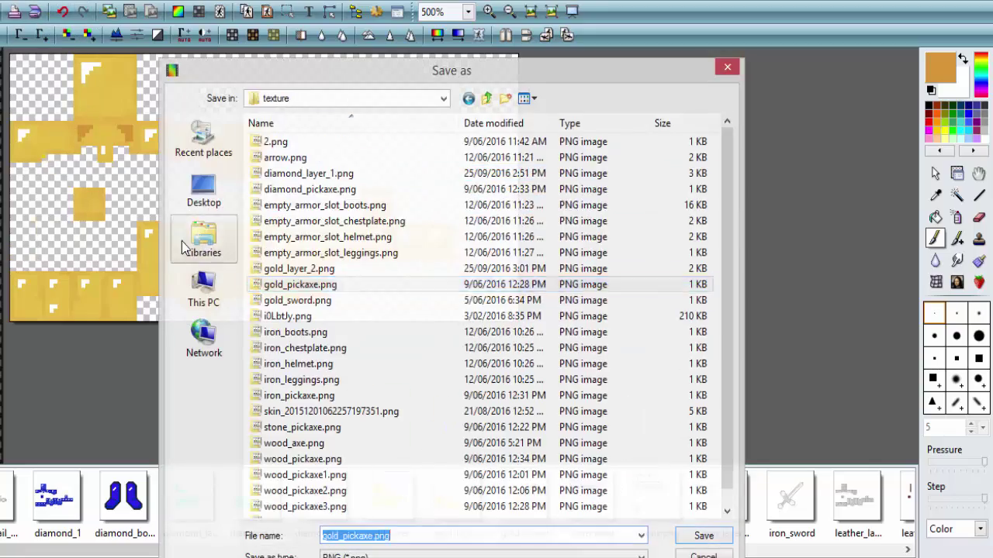
key("Return")
Step: Tint the leather_layer_2_overlay and leather_layer_1_overlay textures reddish brown at tolerance 30 and 70 opacity, saving a copy
key("alt+Tab")
key("alt+Tab")
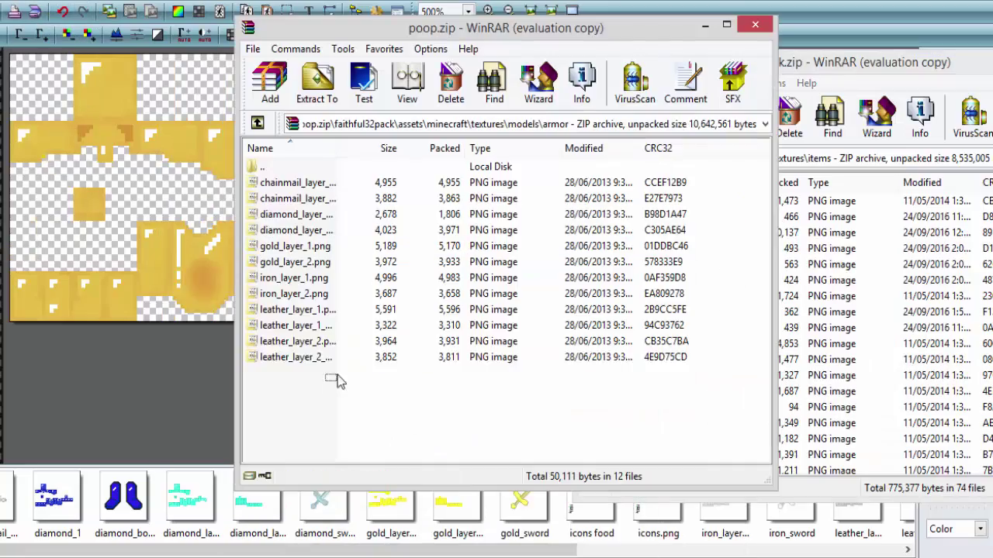
key("ctrl+o")
scroll(500, 303, "down", 5)
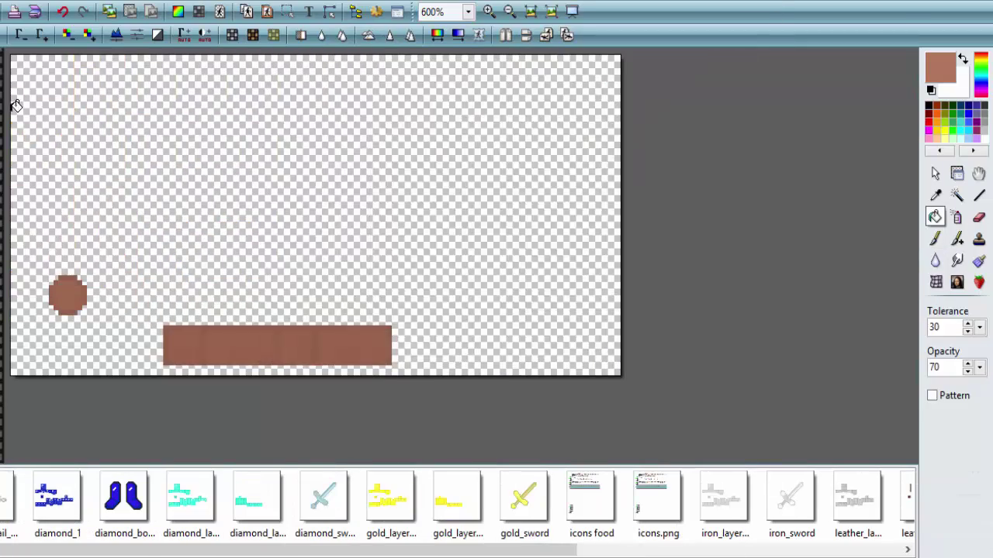
key("ctrl+shift+s")
left_click(486, 98)
left_click(204, 241)
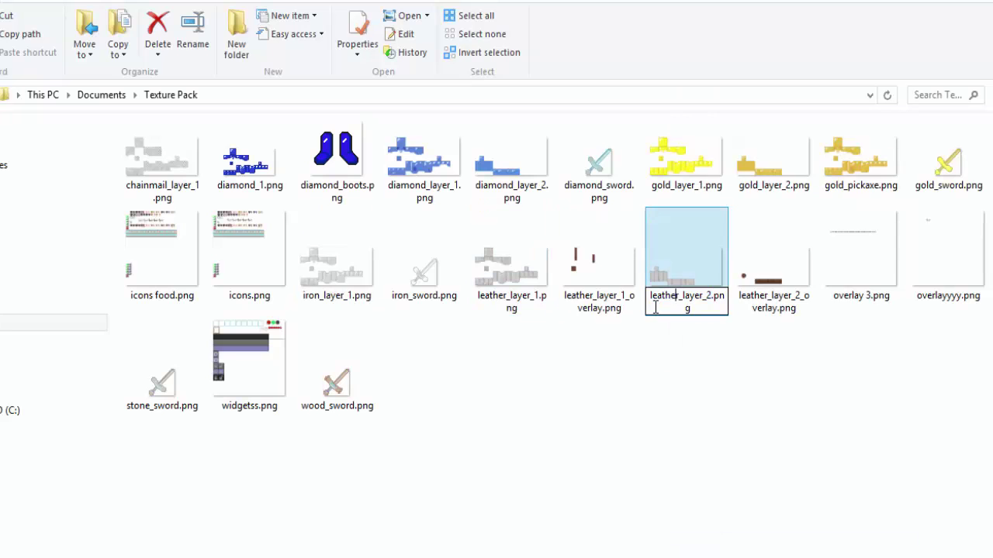
key("Return")
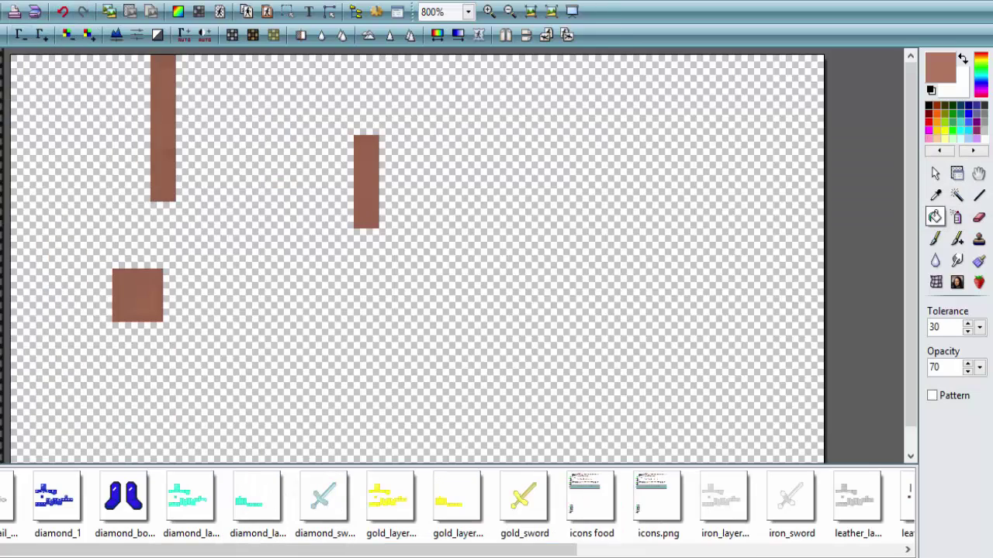
left_click(44, 549)
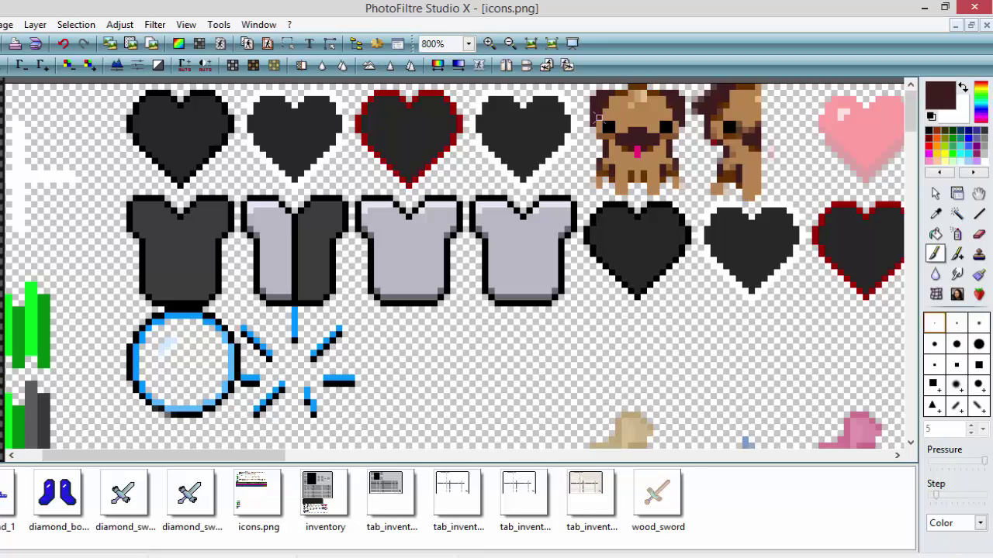
Step: Touch up the paws of the upper-row full and half pug icons in icons.png with sampled tan and the eraser
left_click(678, 177, "ctrl")
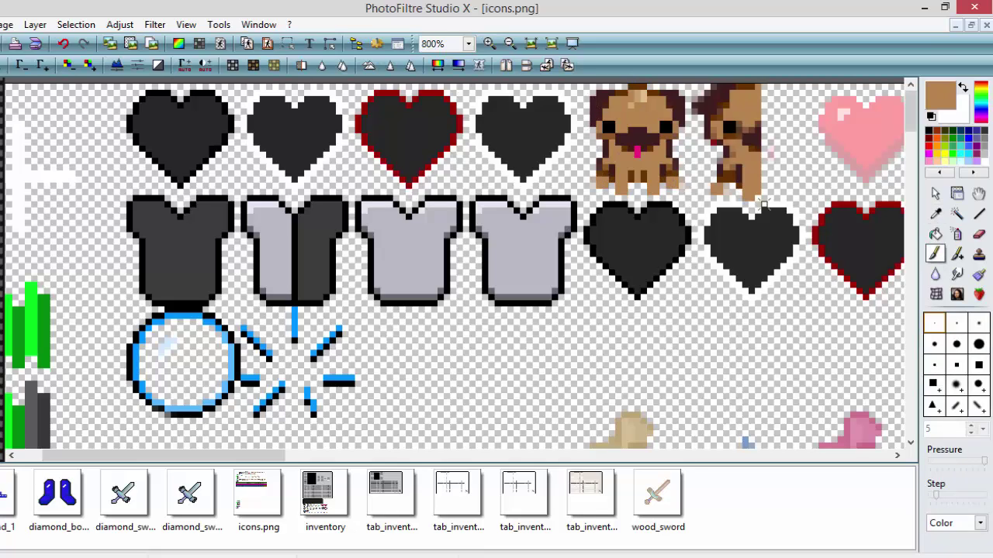
key("e")
key("ctrl")
left_click(935, 254)
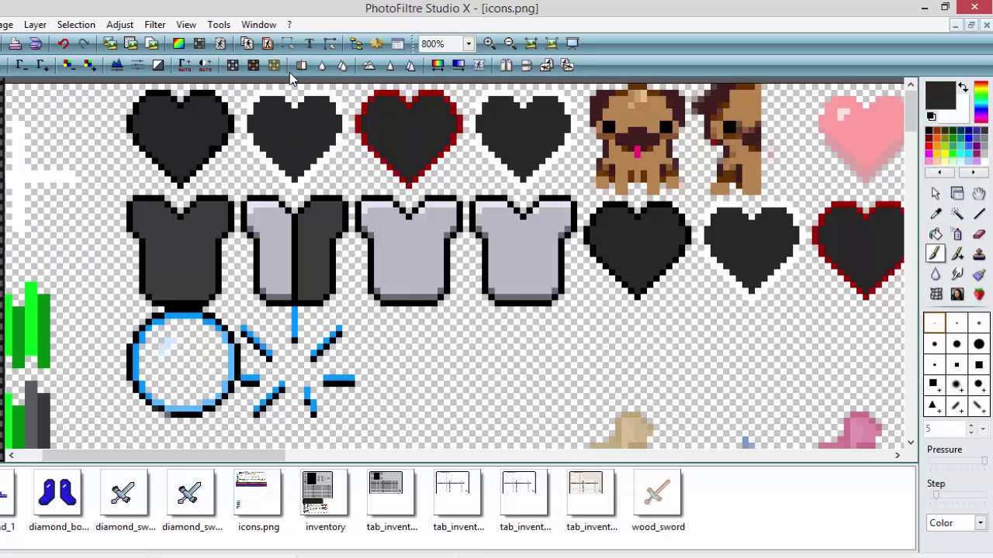
Step: Fill the third upper-row heart's outline with reddish brown and the fourth heart's outline with pale pink
scroll(454, 264, "right", 3)
left_click(682, 216, "ctrl")
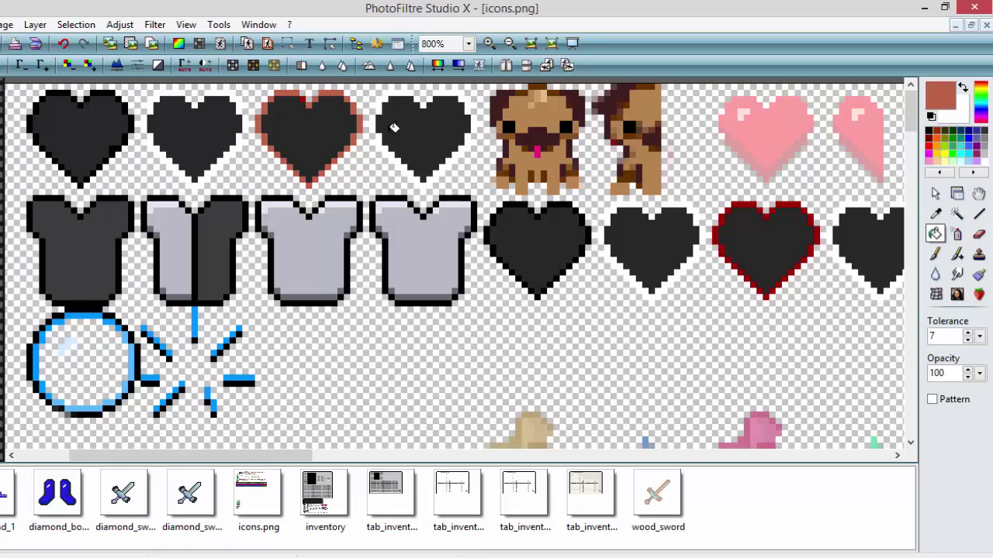
left_click(940, 95)
left_click(308, 349)
left_click(438, 170)
key("ctrl+z")
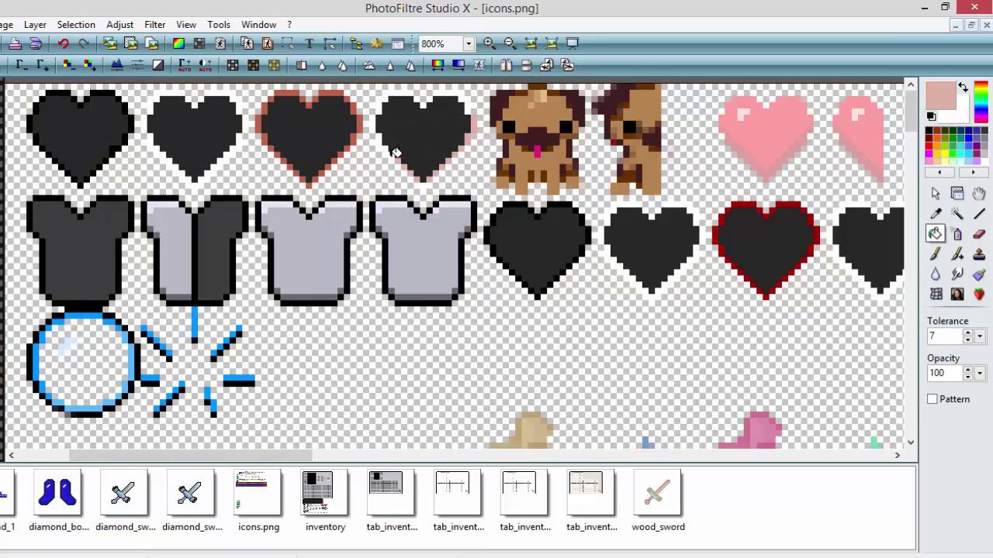
Step: Erase stray pixels on the lower-row full and half pug icons and touch up their tan edges
scroll(467, 96, "down", 2)
scroll(753, 284, "up", 1)
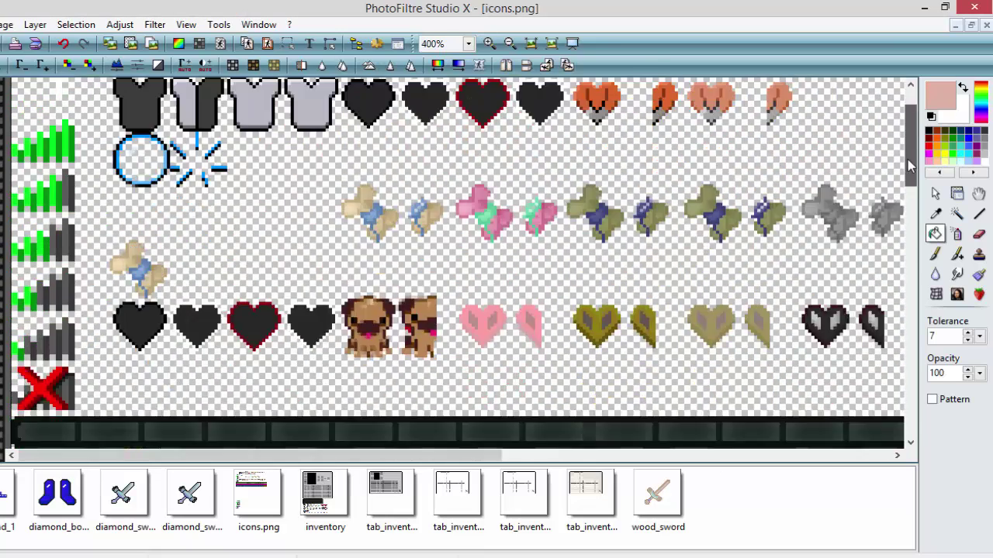
scroll(612, 246, "up", 3)
left_click(978, 233)
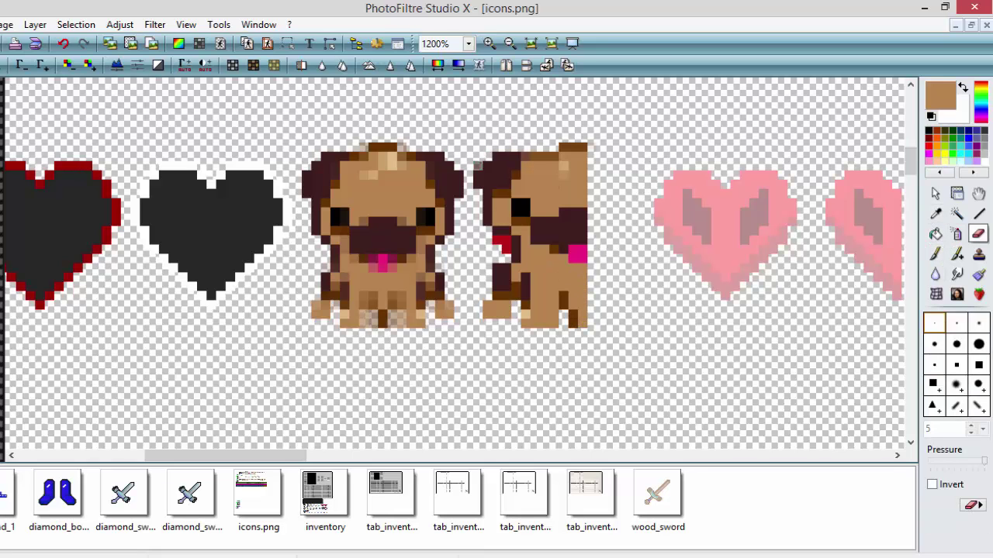
key("b")
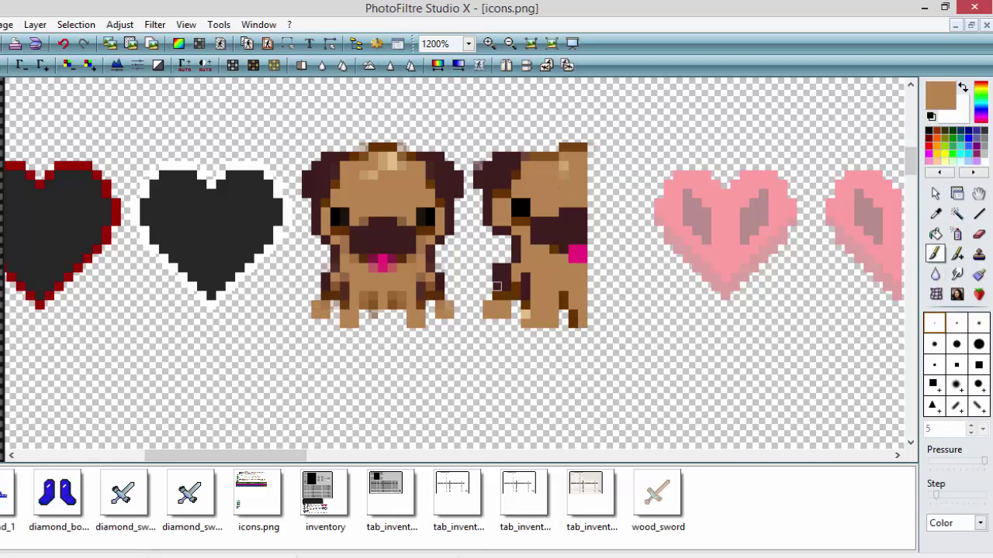
Step: Try filling the outlines of the lower-row hearts with the sampled reddish brown, and undo the fills
scroll(803, 215, "left", 5)
scroll(465, 194, "down", 2)
scroll(380, 158, "up", 2)
key("f")
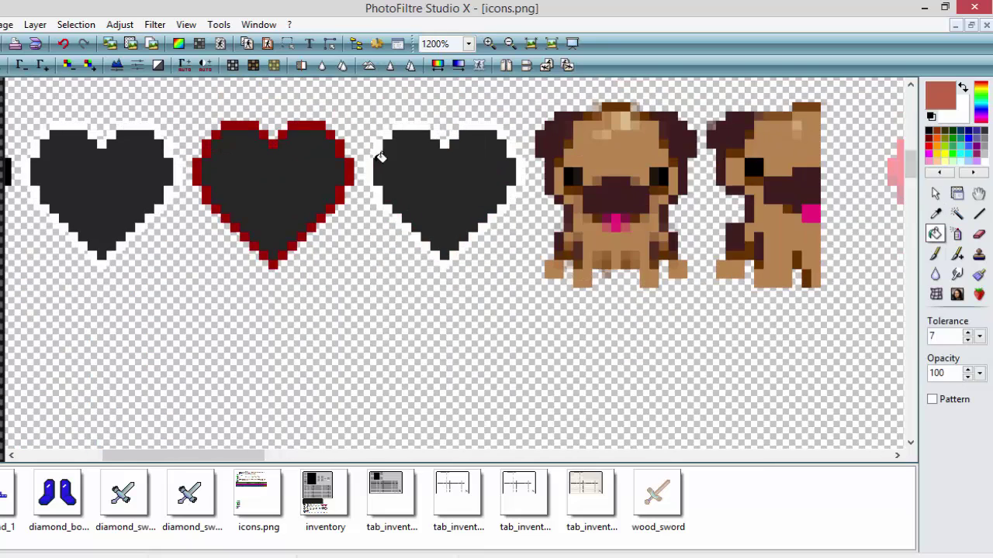
scroll(392, 204, "left", 5)
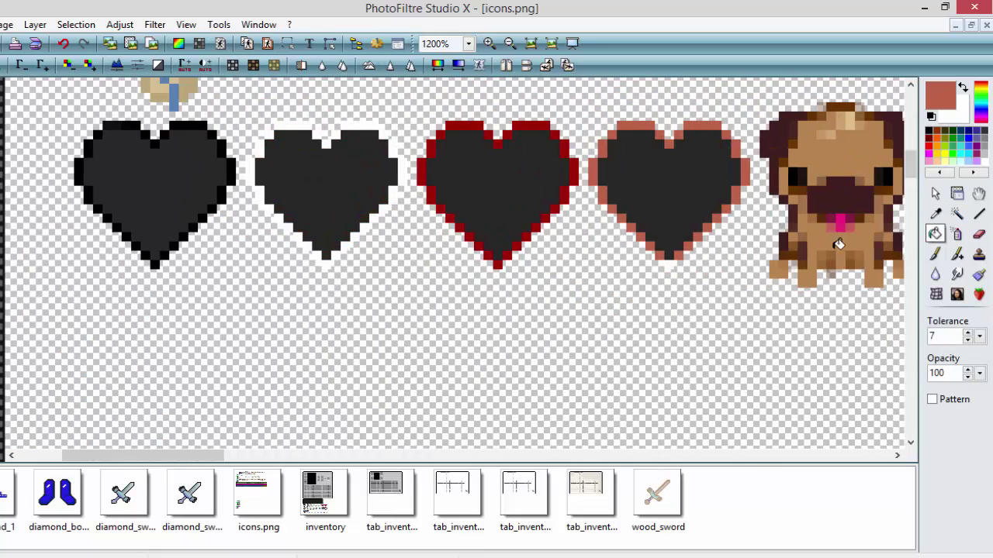
scroll(466, 194, "up", 3)
key("ctrl+z")
scroll(543, 264, "down", 3)
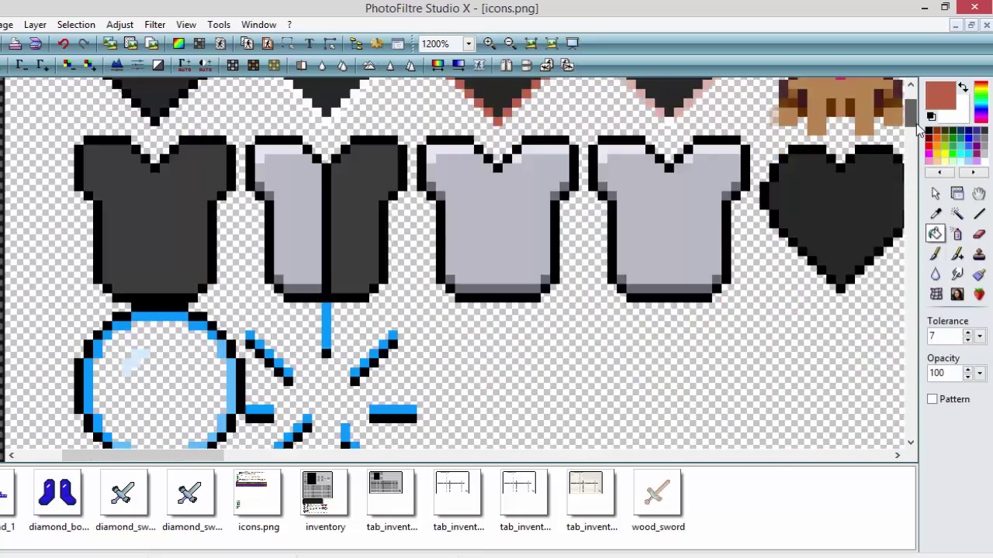
scroll(539, 268, "up", 2)
left_click(539, 268)
scroll(467, 269, "down", 4)
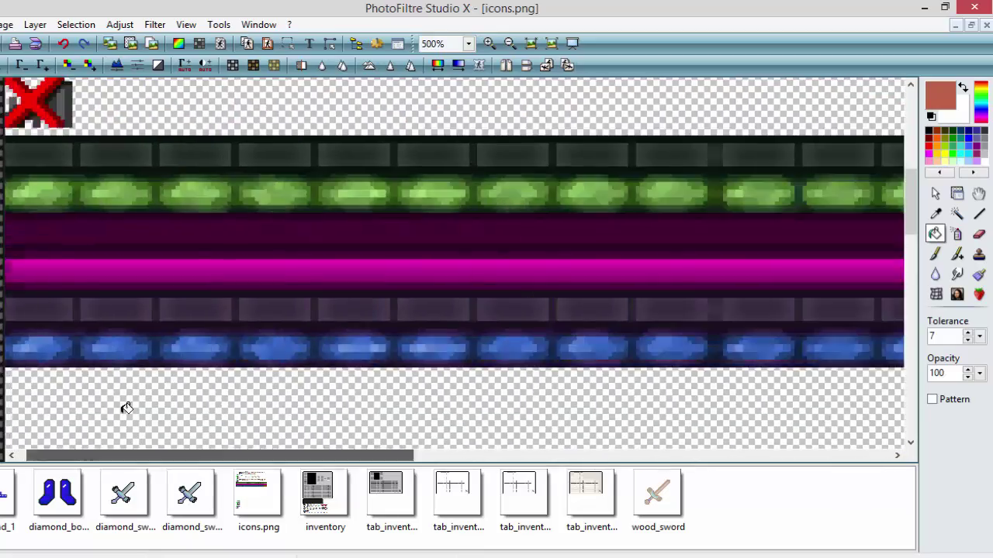
scroll(326, 275, "up", 2)
scroll(365, 203, "down", 1)
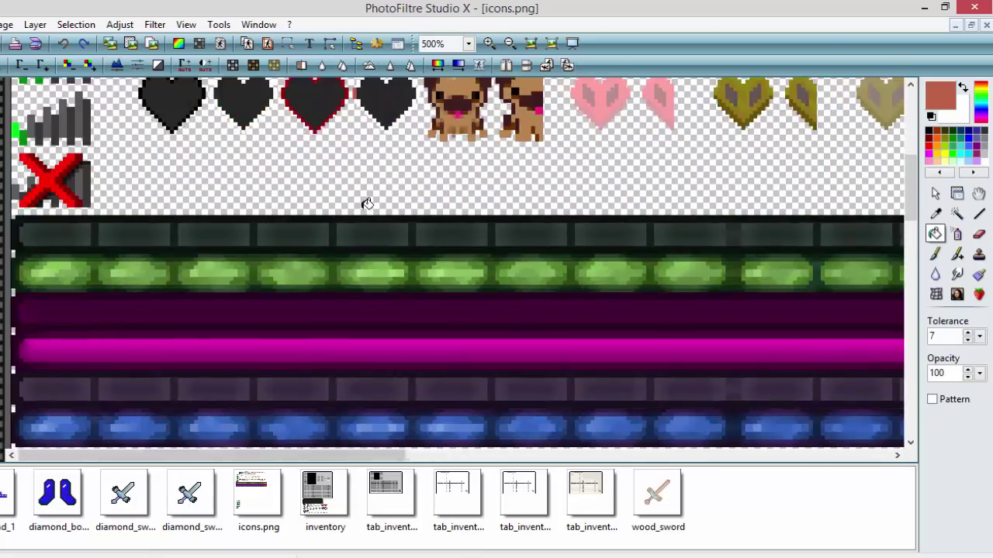
Step: Fill the light half of the half chestplate icon and both full chestplate icons with pale beige
scroll(365, 203, "up", 1)
scroll(490, 434, "up", 3)
scroll(310, 434, "down", 1)
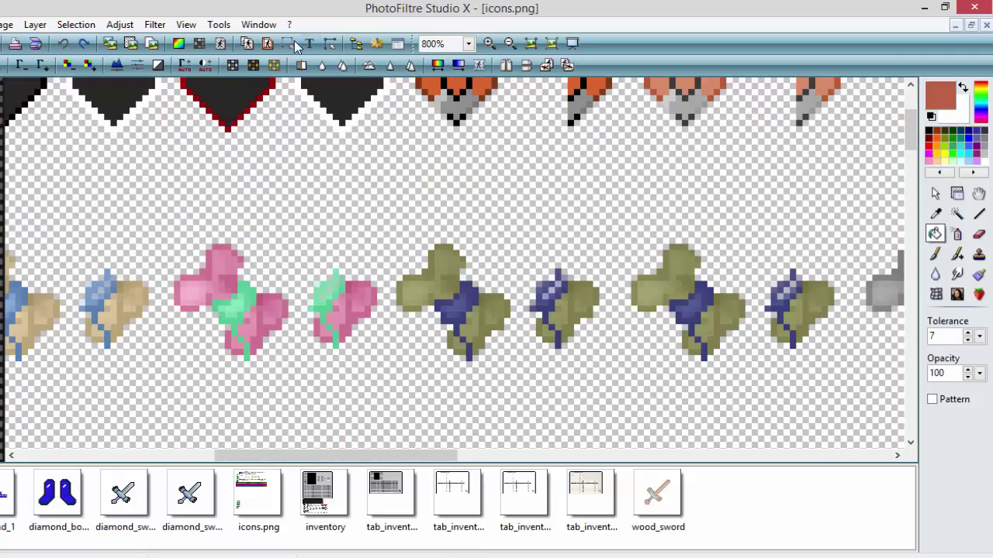
left_click(218, 24)
scroll(620, 437, "down", 1)
scroll(221, 287, "up", 1)
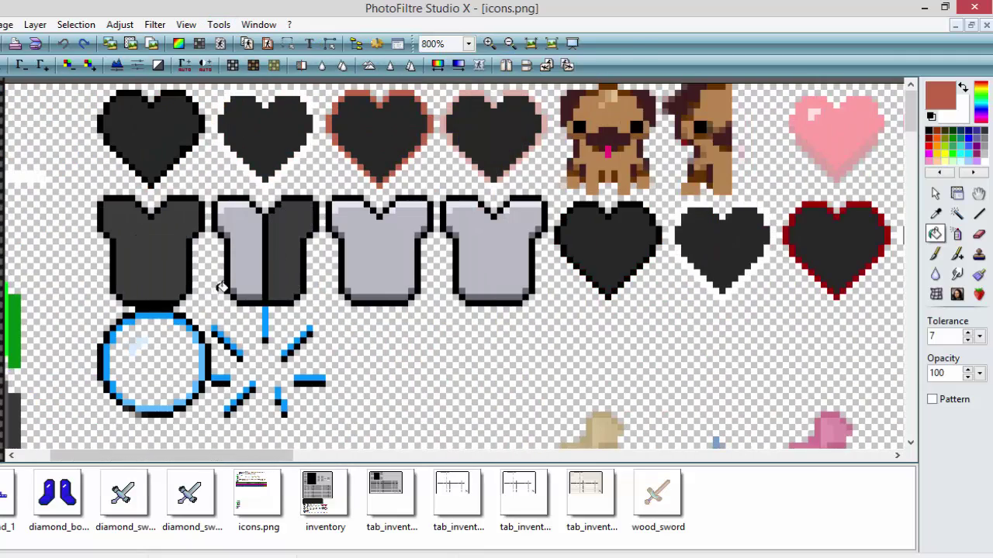
left_click(940, 96)
left_click_drag(485, 197, 468, 239)
left_click(303, 349)
left_click(237, 258)
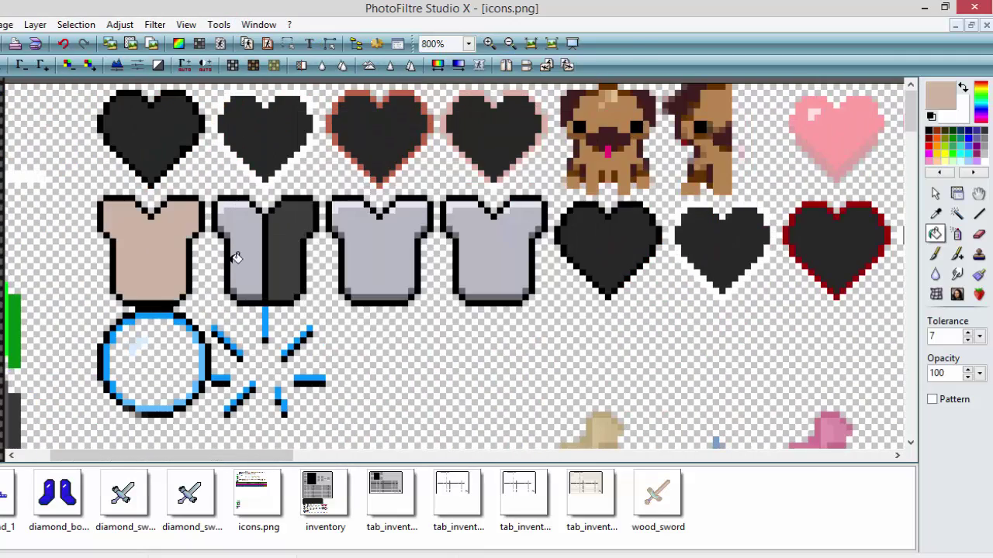
left_click(380, 248)
left_click(492, 250)
Step: Fill the empty chestplate icon and the dark half of the half chestplate icon with dark brown
left_click(939, 96)
left_click(305, 349)
left_click(940, 96)
left_click(305, 348)
left_click(147, 256)
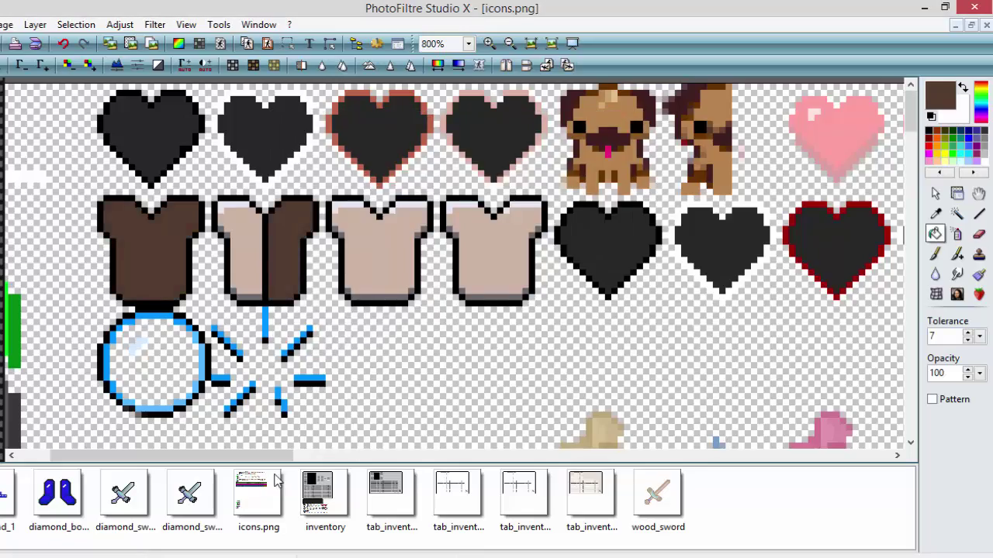
Step: Erase stray pixels around the golden pug icons and paint the half pug's straight edge yellow
scroll(869, 173, "up", 3)
scroll(869, 172, "down", 3)
scroll(744, 439, "up", 3)
scroll(745, 439, "down", 6)
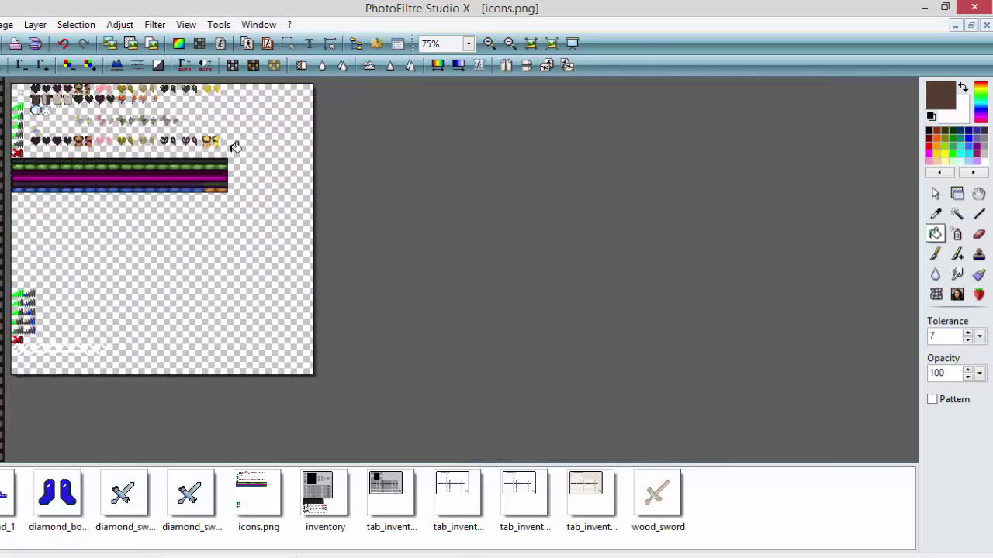
scroll(232, 148, "up", 5)
left_click(978, 234)
scroll(853, 186, "up", 3)
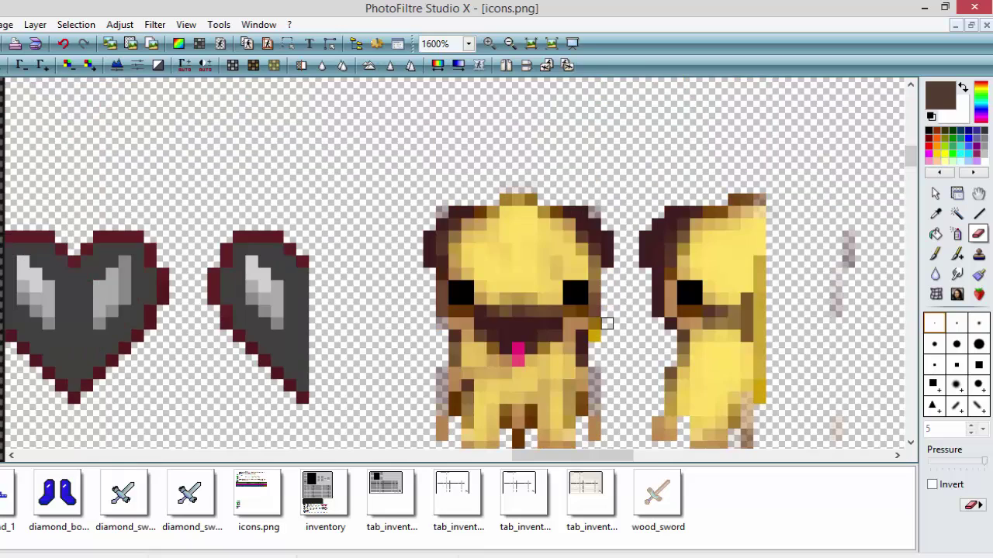
scroll(913, 169, "down", 2)
scroll(913, 169, "up", 2)
left_click(934, 253)
left_click_drag(780, 172, 771, 299)
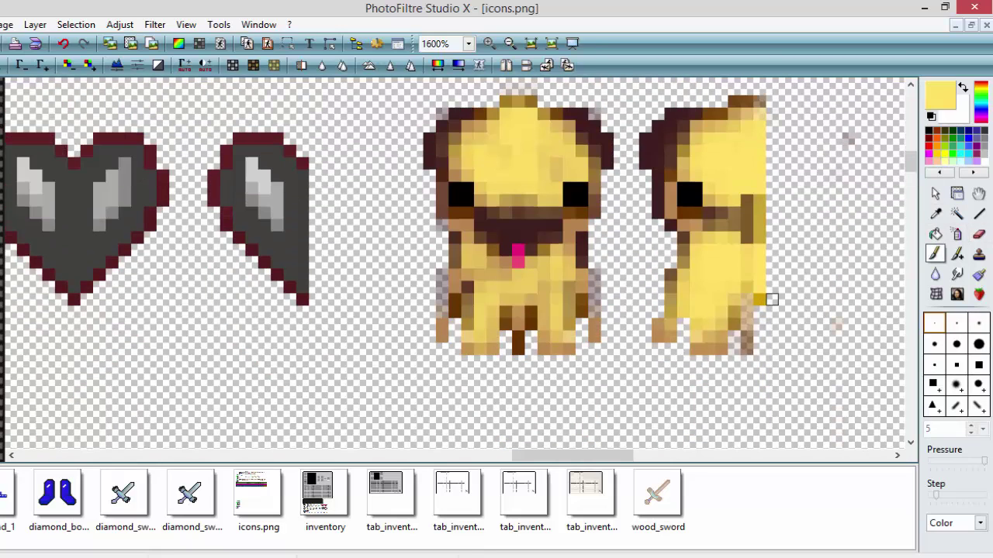
Step: Paint the golden pugs' outer limbs tan with sampled colour, erase stray side pixels, and extend the half pug's olive-brown muzzle
left_click(745, 338, "ctrl")
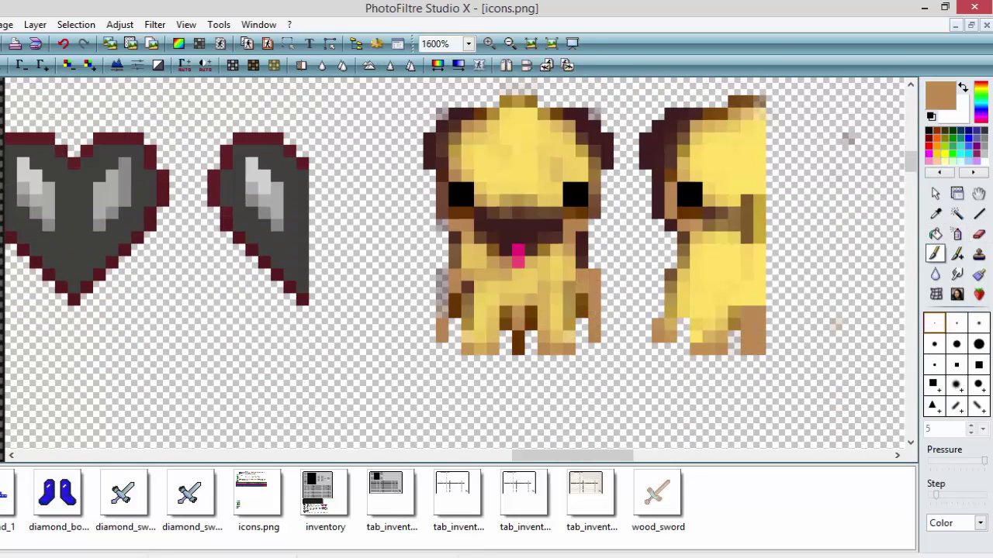
left_click_drag(442, 275, 442, 333)
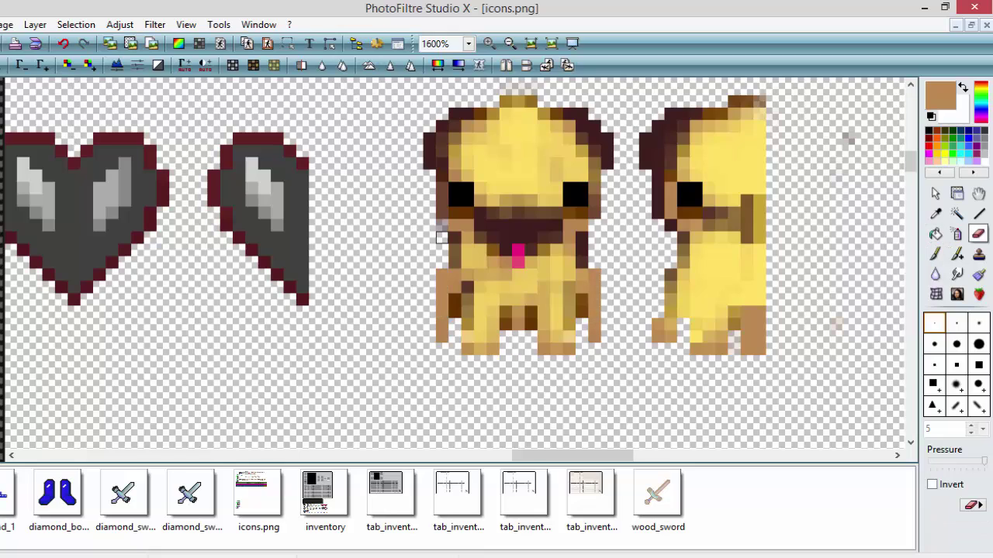
left_click(442, 233)
left_click(748, 214, "ctrl")
left_click(759, 231)
left_click(531, 42)
Step: Switch to paint.net and open the pug face image alongside the icons texture
key("alt+Tab")
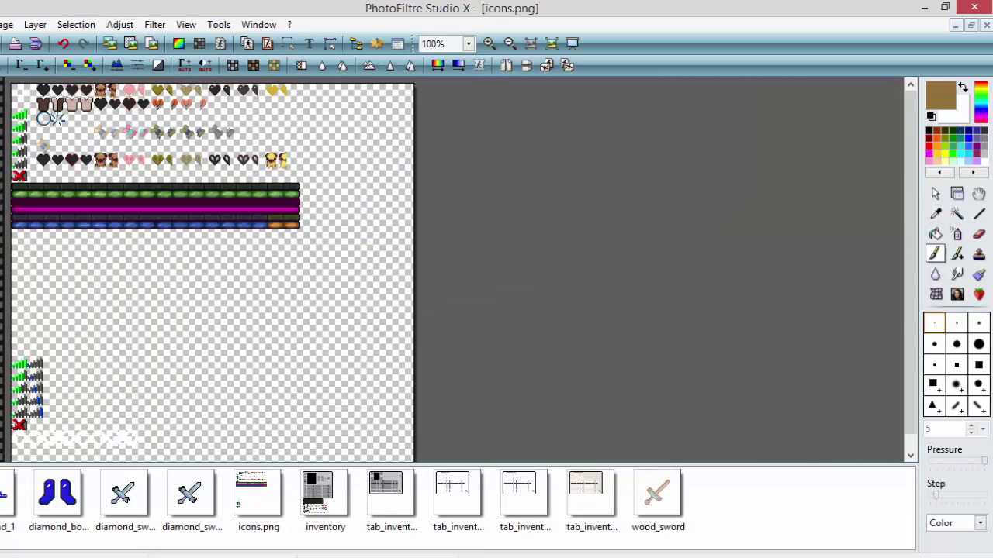
scroll(578, 290, "up", 3)
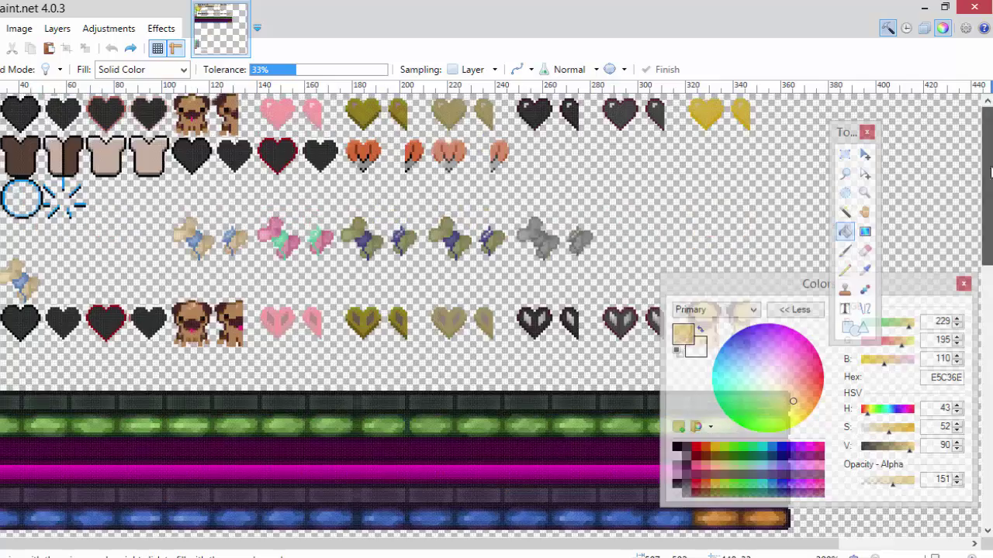
key("ctrl+o")
double_click(764, 136)
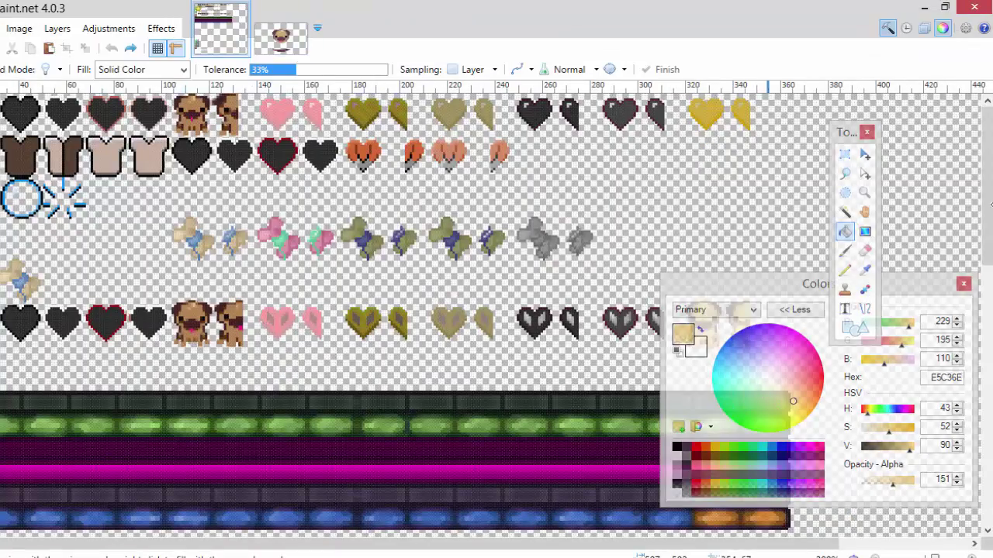
Step: Add a new layer to the icons texture and paste the pug face onto it
key("e")
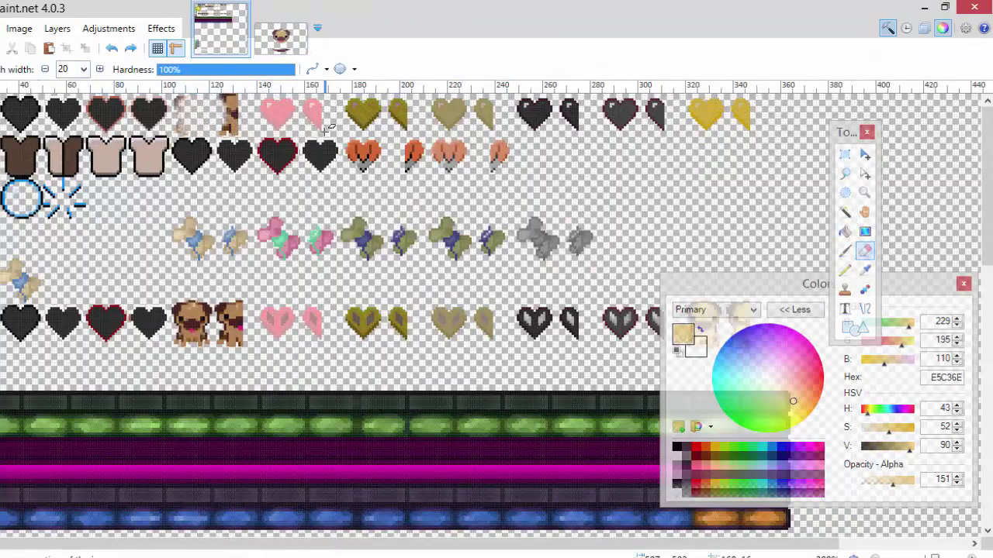
left_click(57, 28)
left_click(96, 47)
key("ctrl+v")
key("e")
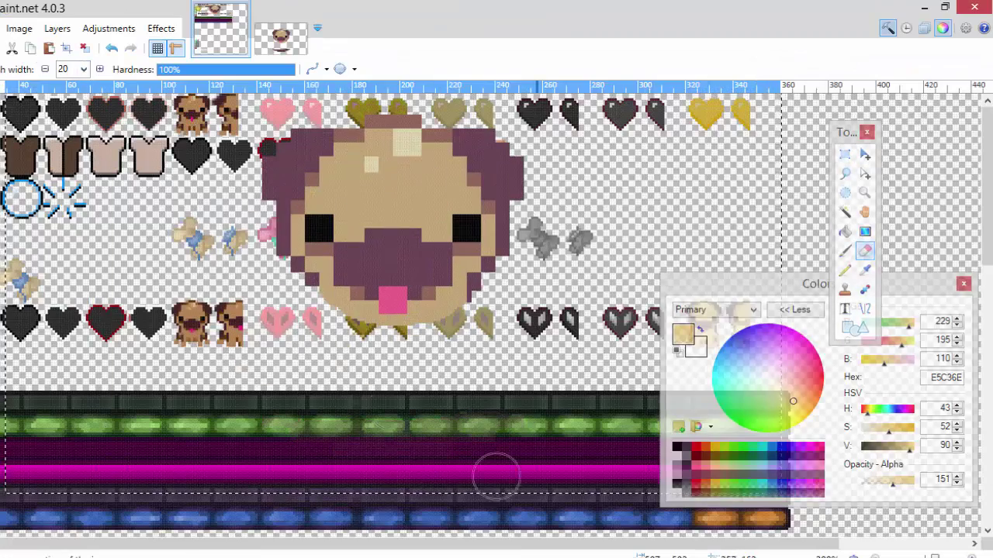
Step: Shrink the pasted pug face to heart size and place it over the full brown pug icon in the top row
key("m")
mouse_move(455, 206)
left_mouse_down()
mouse_move(256, 232)
mouse_move(297, 300)
left_mouse_up()
key("e")
key("m")
mouse_move(287, 233)
left_mouse_down()
mouse_move(321, 217)
mouse_move(261, 270)
mouse_move(243, 259)
mouse_move(713, 225)
mouse_move(242, 135)
left_mouse_up()
key("s")
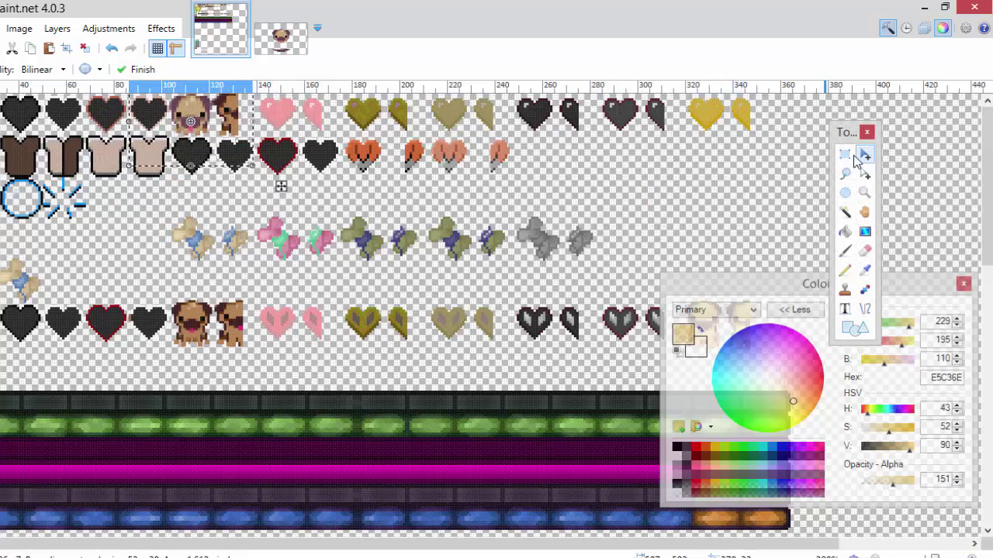
Step: Paste a second pug face into the icons texture and erase its right half
scroll(233, 116, "down", 3)
scroll(263, 101, "up", 5)
key("e")
scroll(54, 116, "down", 5)
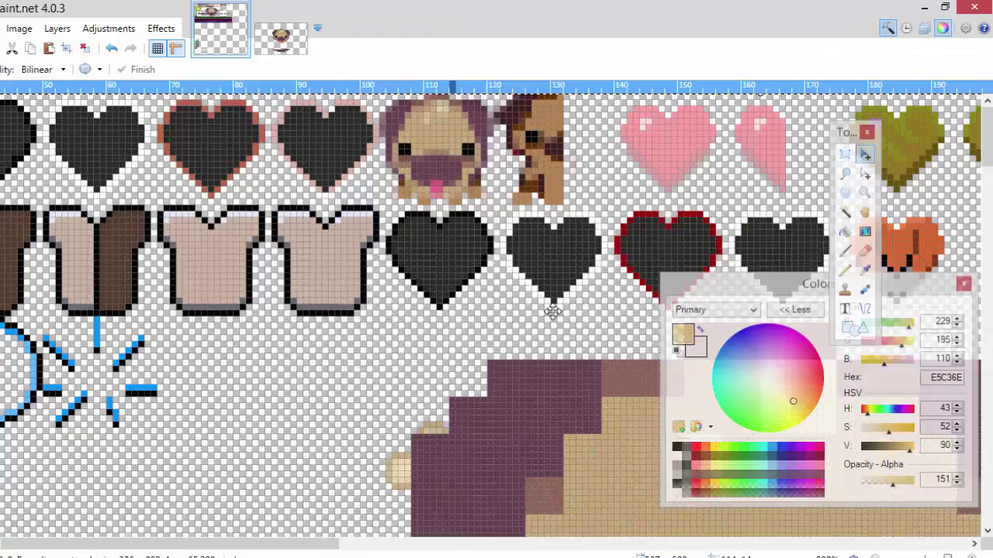
mouse_move(310, 132)
left_mouse_down()
mouse_move(372, 310)
mouse_move(287, 341)
left_mouse_up()
key("ctrl+z")
key("ctrl+z")
key("ctrl+z")
key("ctrl+z")
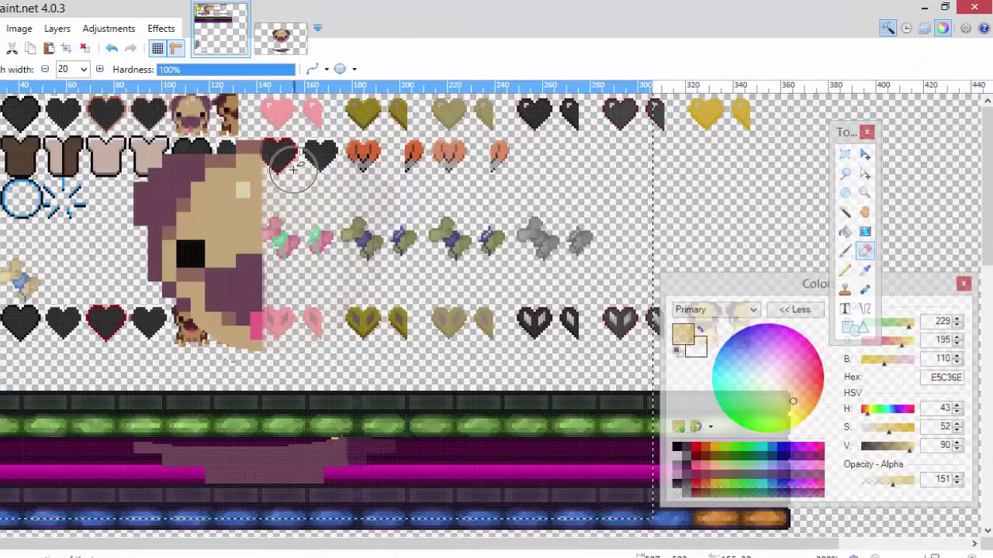
key("e")
key("ctrl+z")
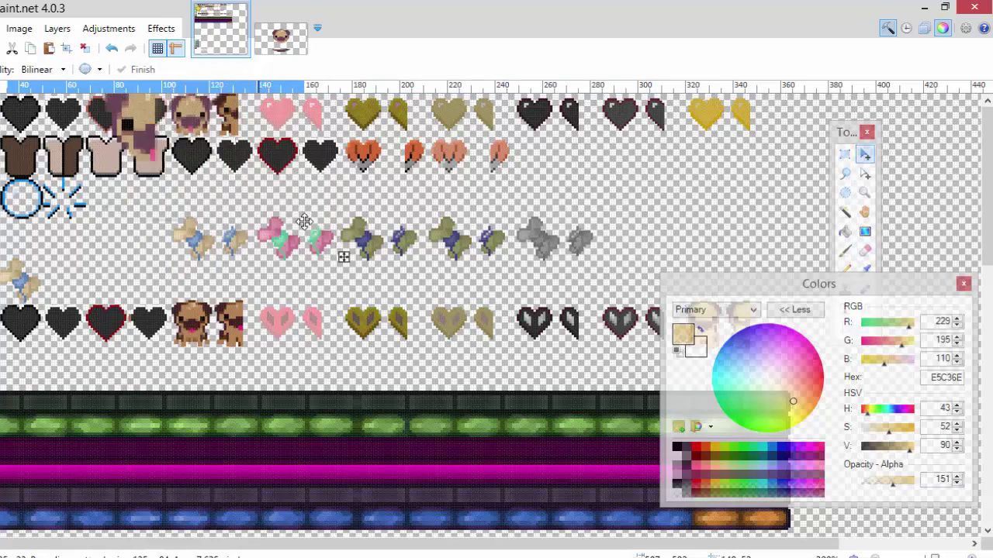
Step: Shrink the half pug face to heart size and place it over the half brown pug icon in the top row
left_click_drag(343, 255, 278, 118)
key("Return")
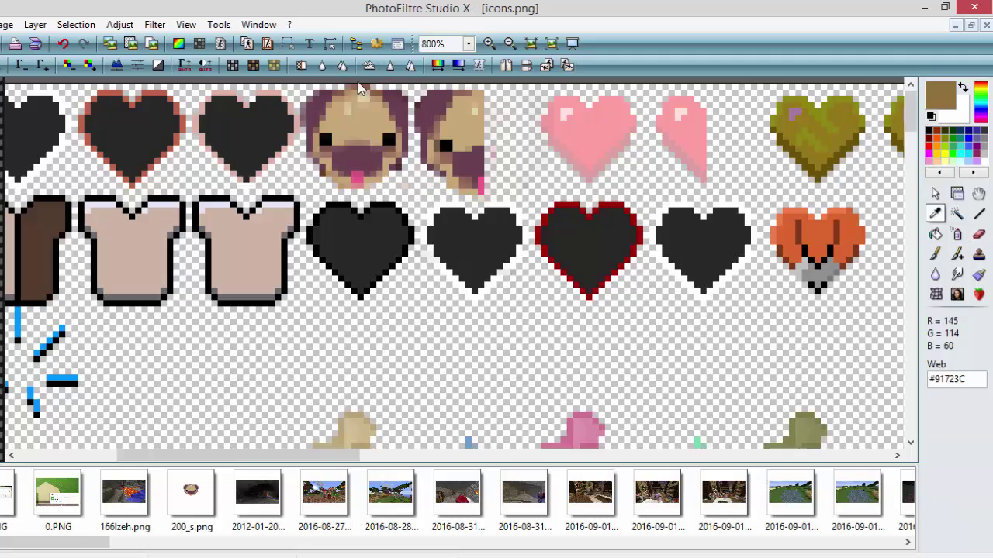
left_click(467, 124, "ctrl")
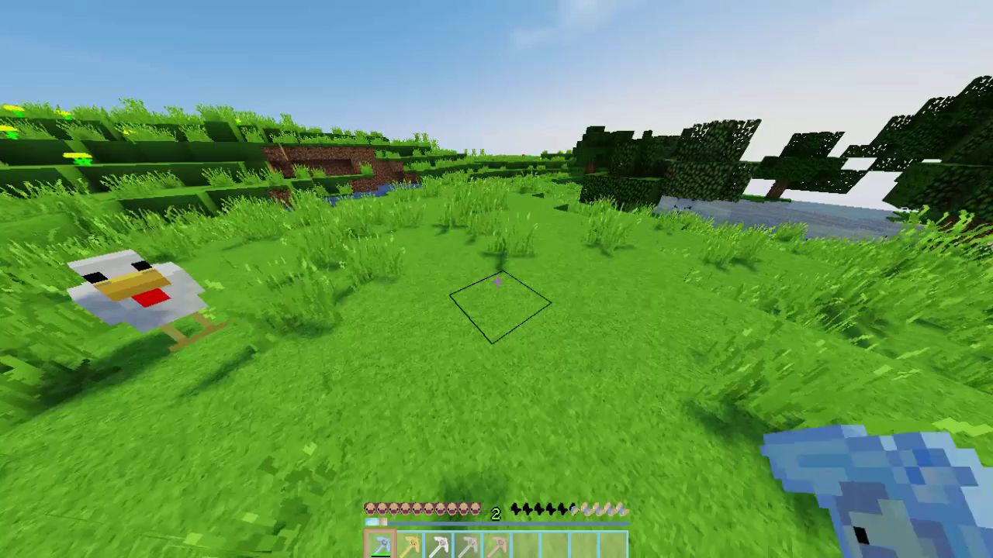
Step: Switch to Minecraft and inspect the pug pickaxes and armour in first-person and third-person views
key("5")
key("F5")
key("F5")
key("F1")
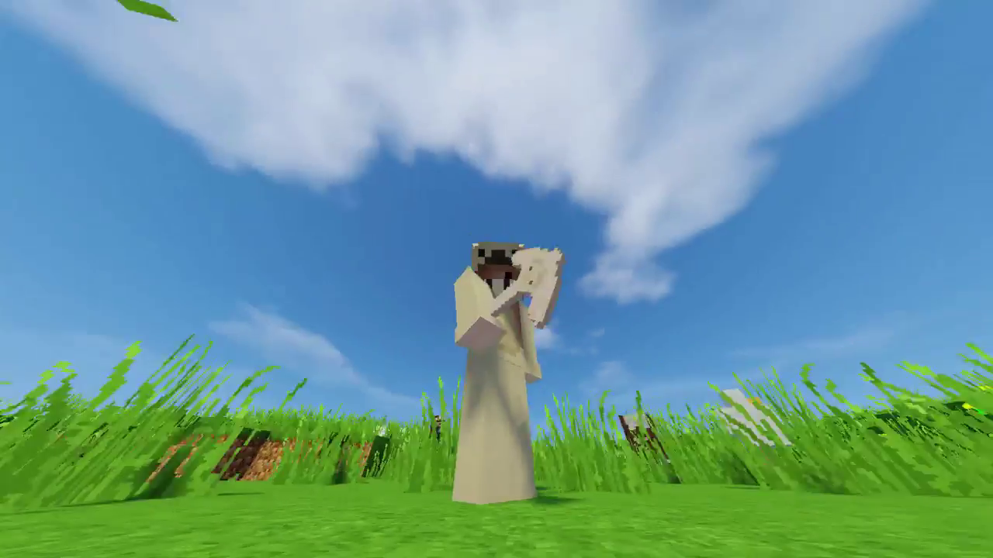
key("1")
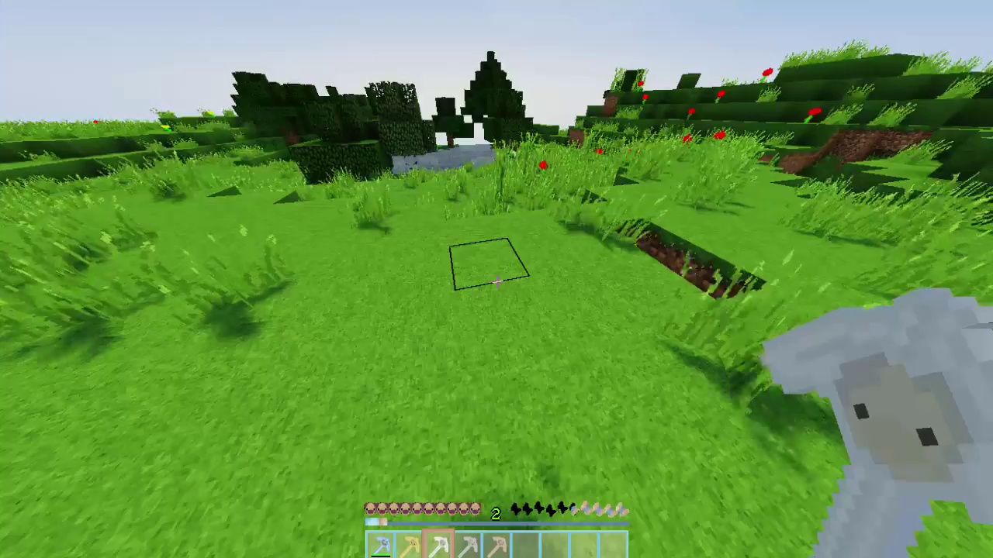
key("4")
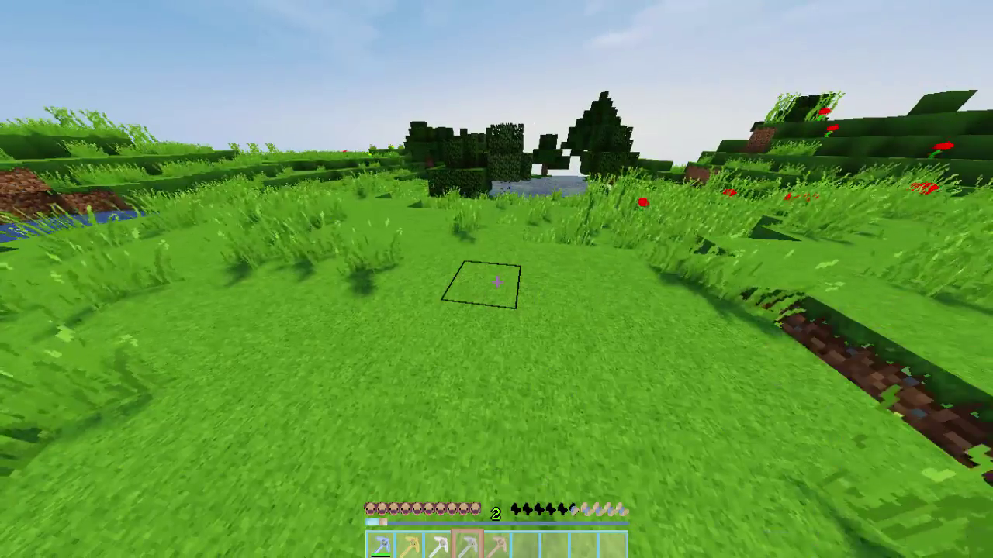